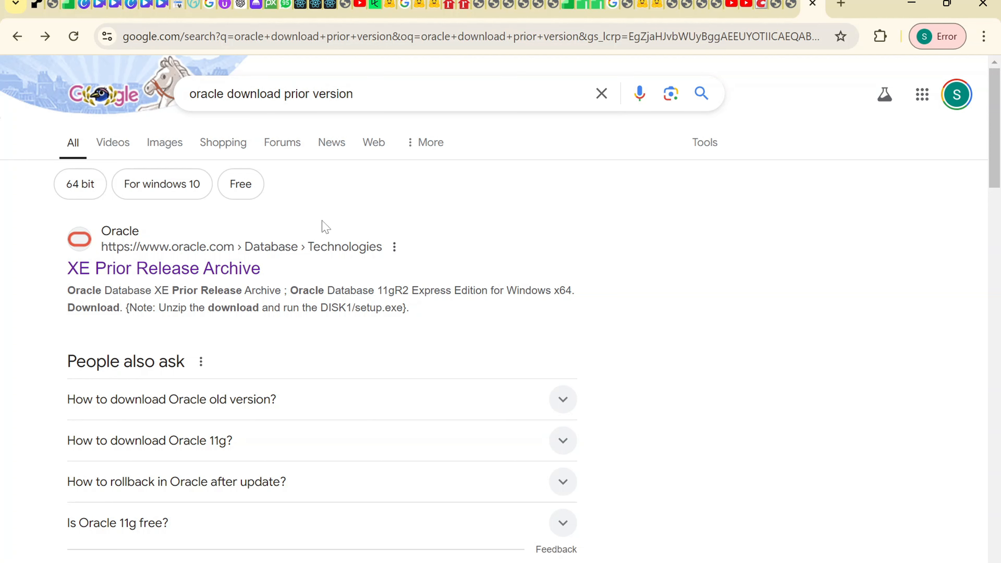
Step: From the XE Prior Release Archive, accept the license and request the Windows x64 OracleXE112_Win64.zip download
left_click(227, 276)
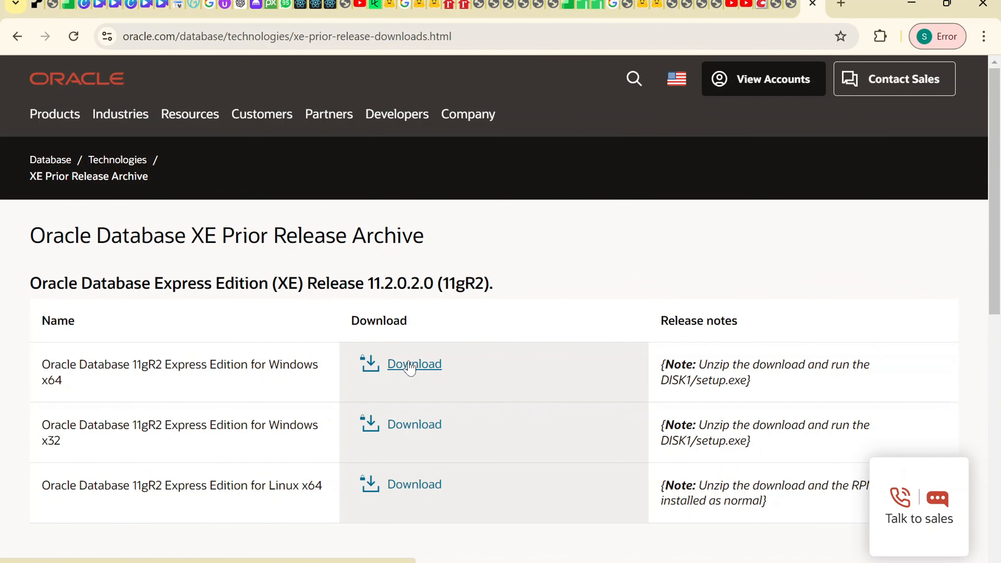
left_click(409, 364)
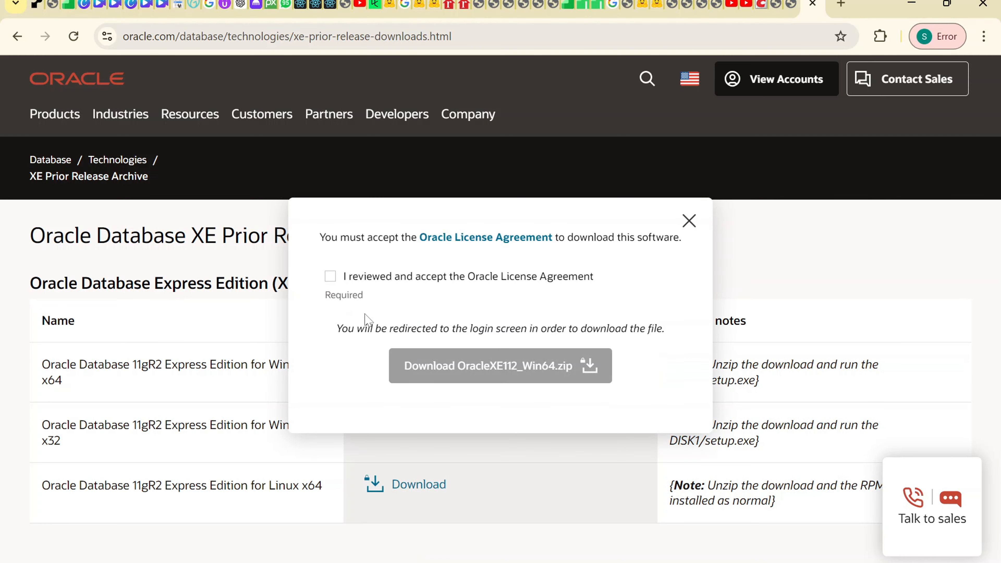
left_click(331, 277)
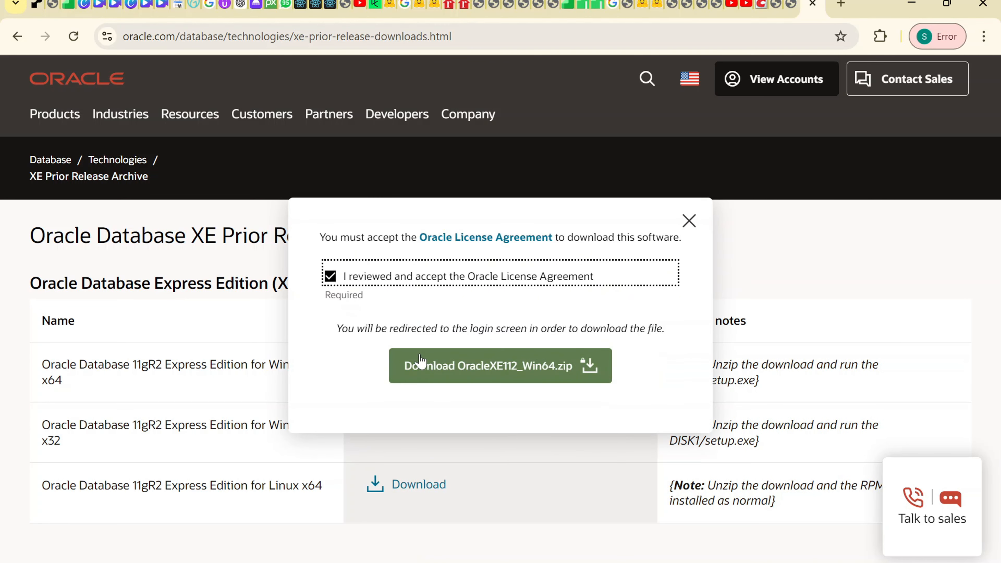
left_click(427, 365)
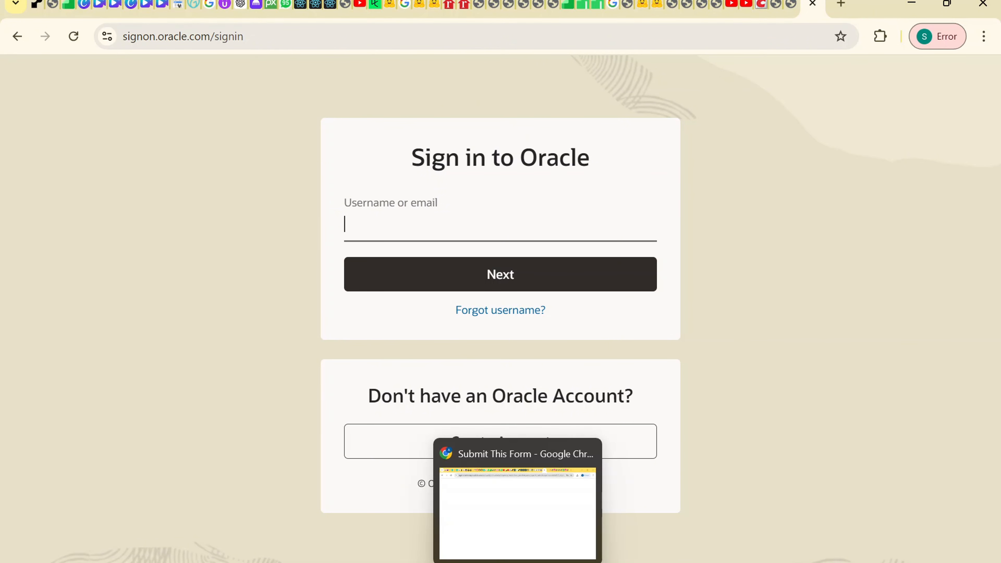
Step: In the signed-in window, return to the XE archive and download the Windows x64 zip (317 MB)
left_click(512, 546)
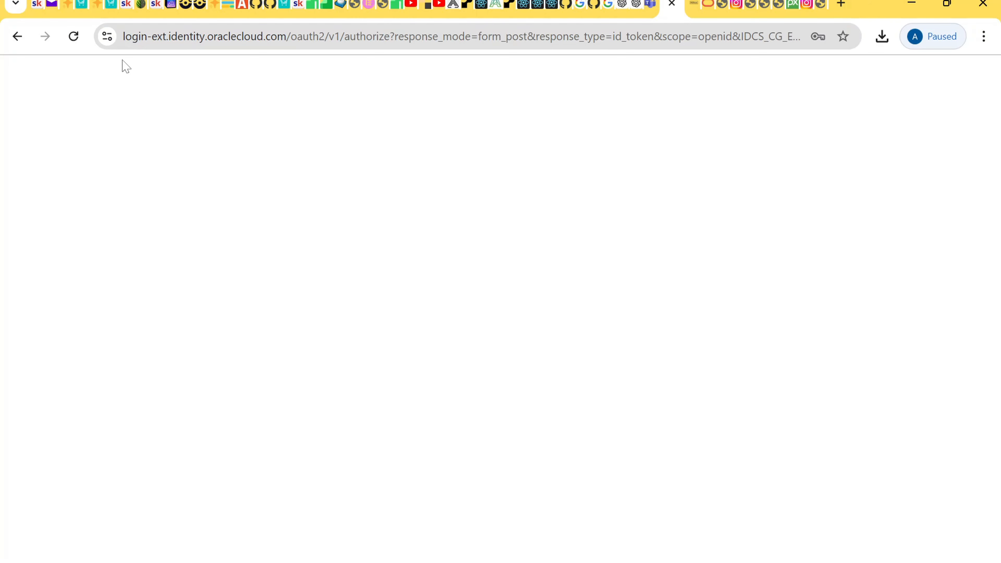
left_click(18, 37)
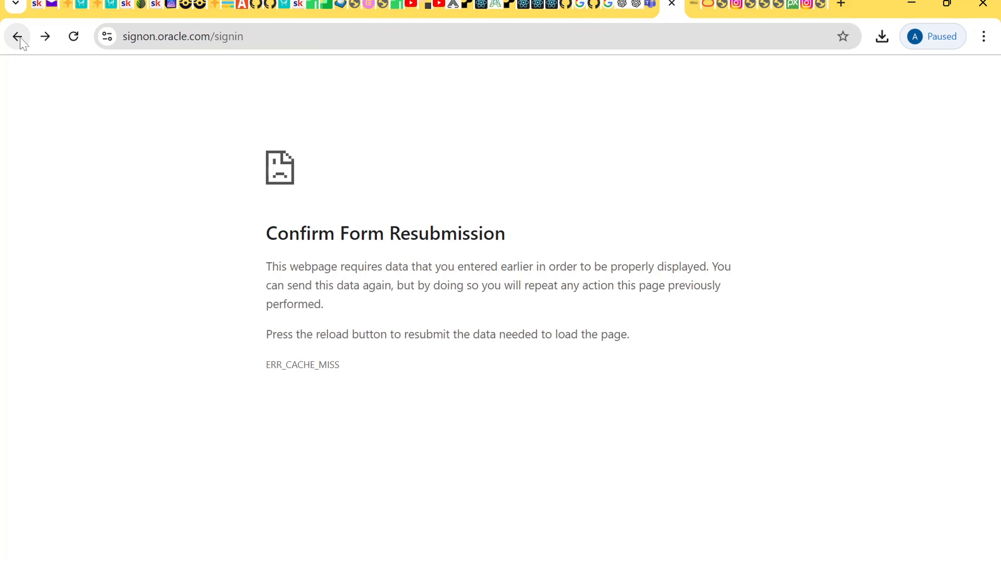
left_click(20, 38)
left_click(20, 38)
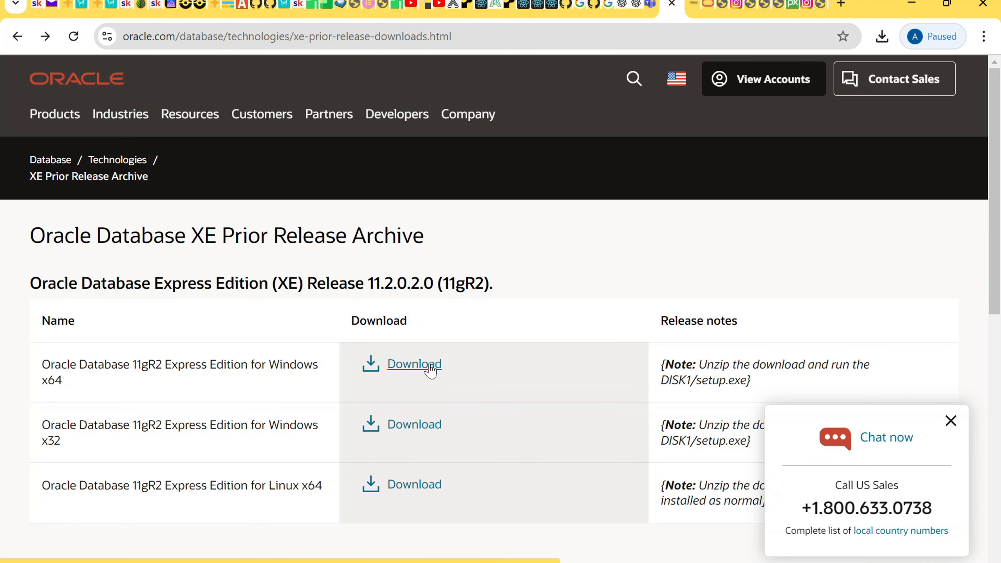
left_click(430, 368)
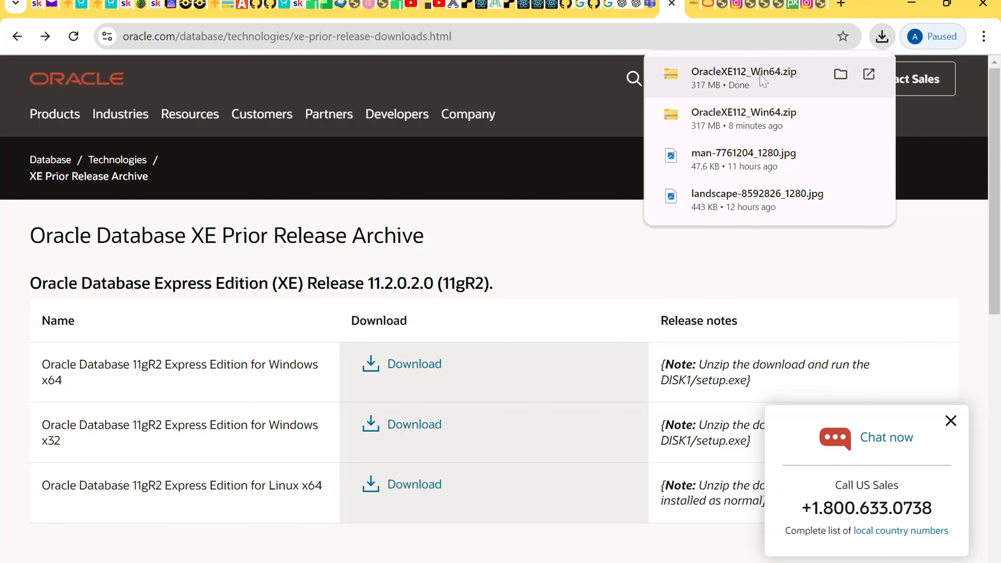
Step: Show the downloaded zip in File Explorer and snap that window to the left half
left_click(841, 75)
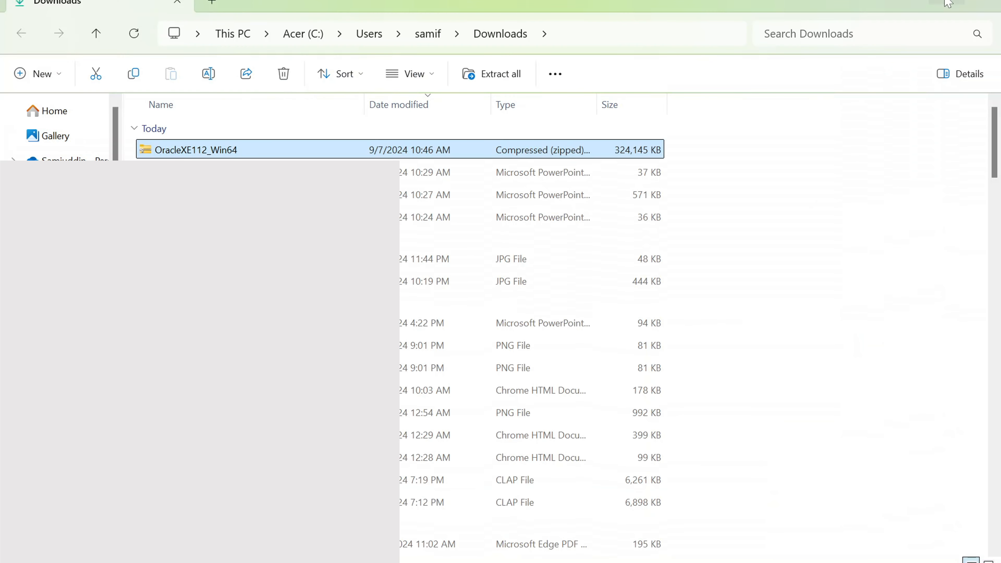
mouse_move(947, 3)
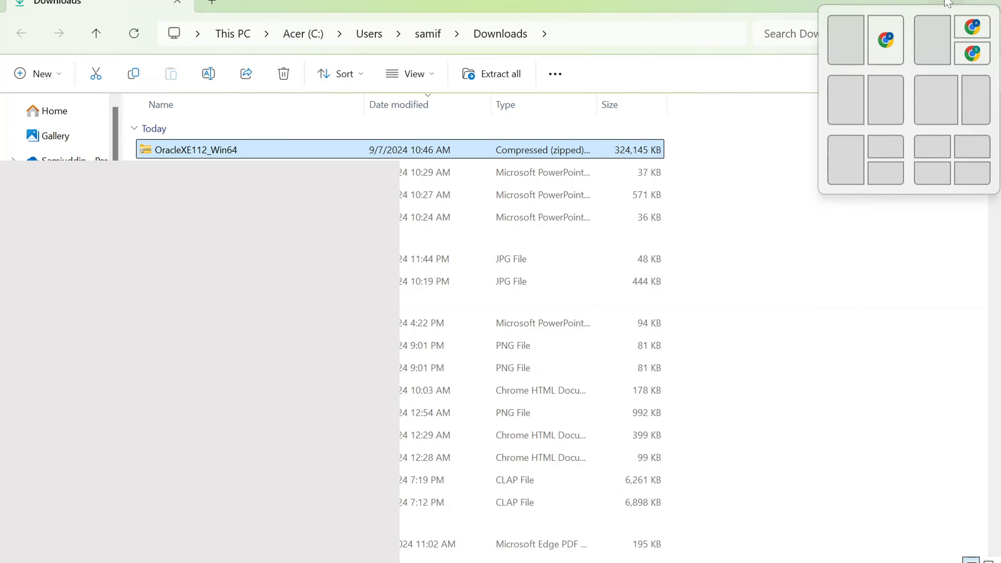
left_click(857, 41)
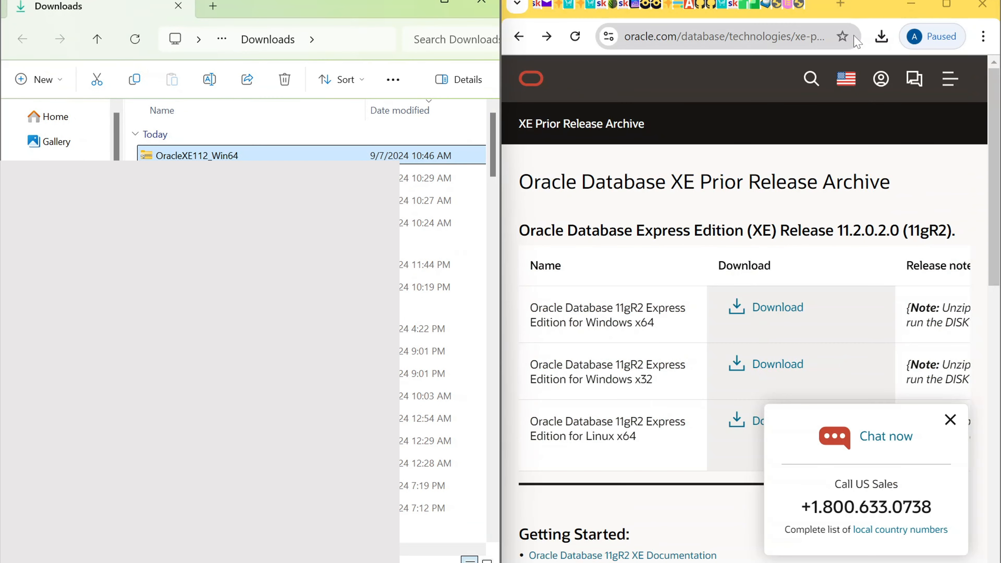
Step: Extract OracleXE112_Win64.zip into its own OracleXE112_Win64 folder in Downloads
scroll(442, 250, "down", 1)
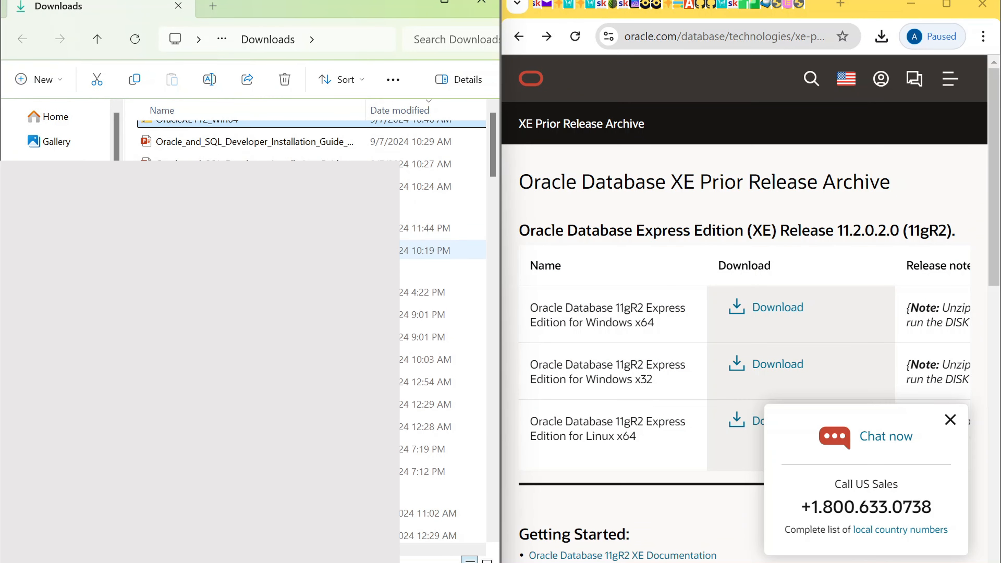
scroll(276, 250, "up", 1)
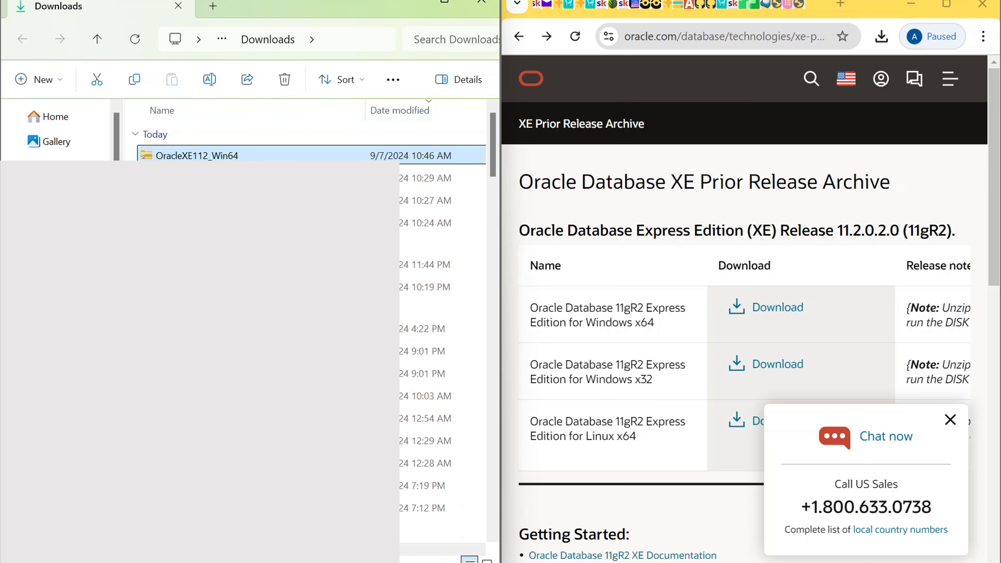
right_click(218, 157)
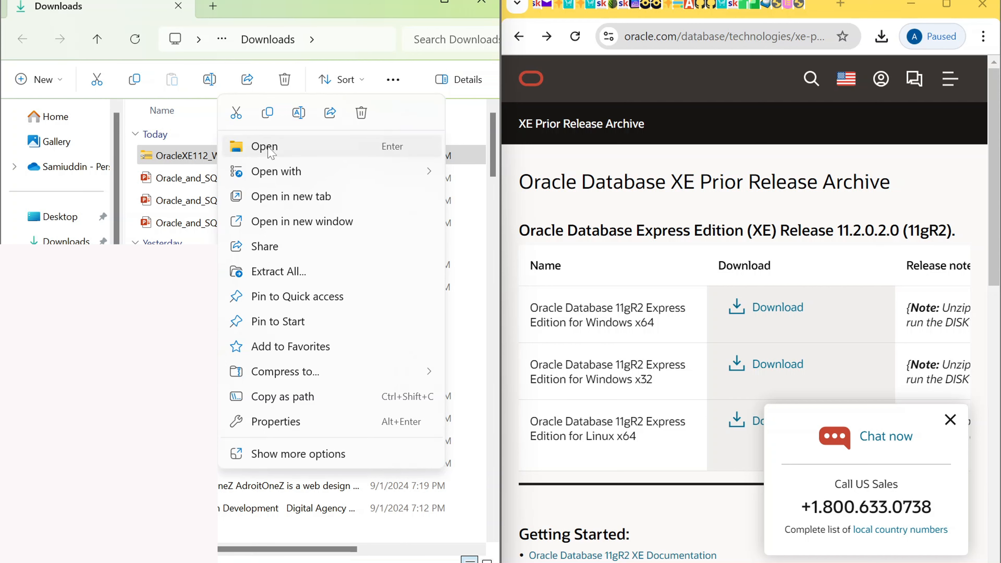
left_click(294, 278)
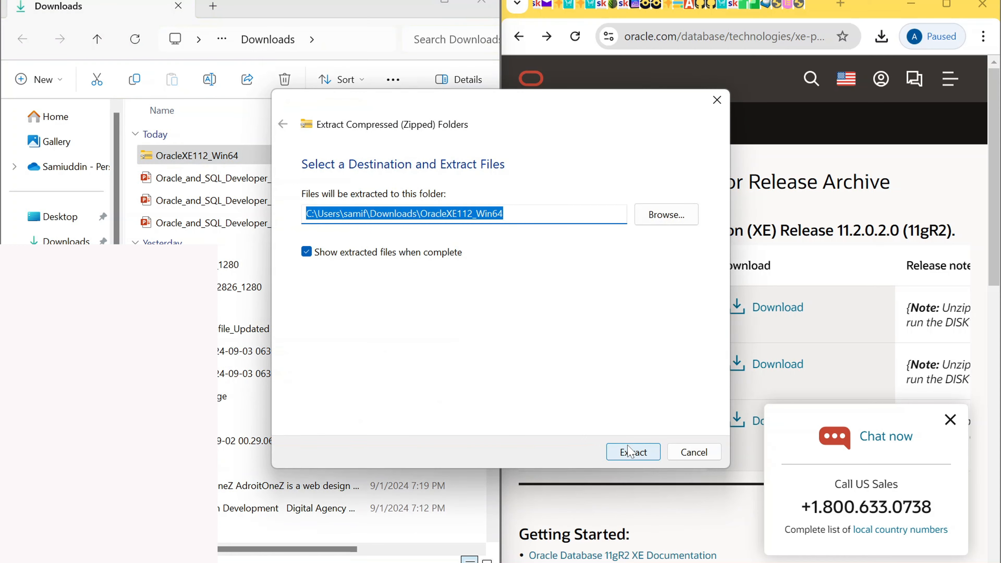
left_click(630, 451)
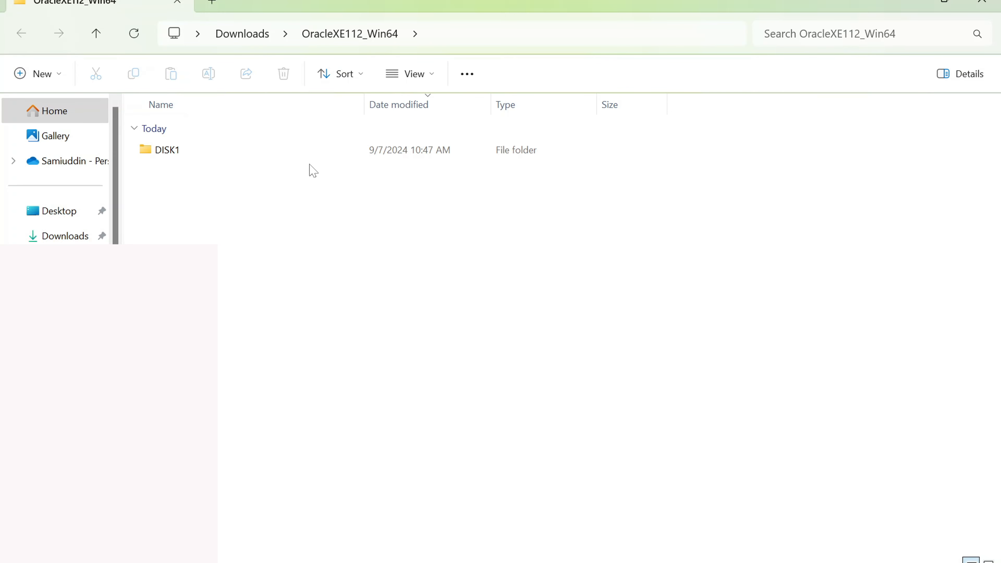
mouse_move(183, 157)
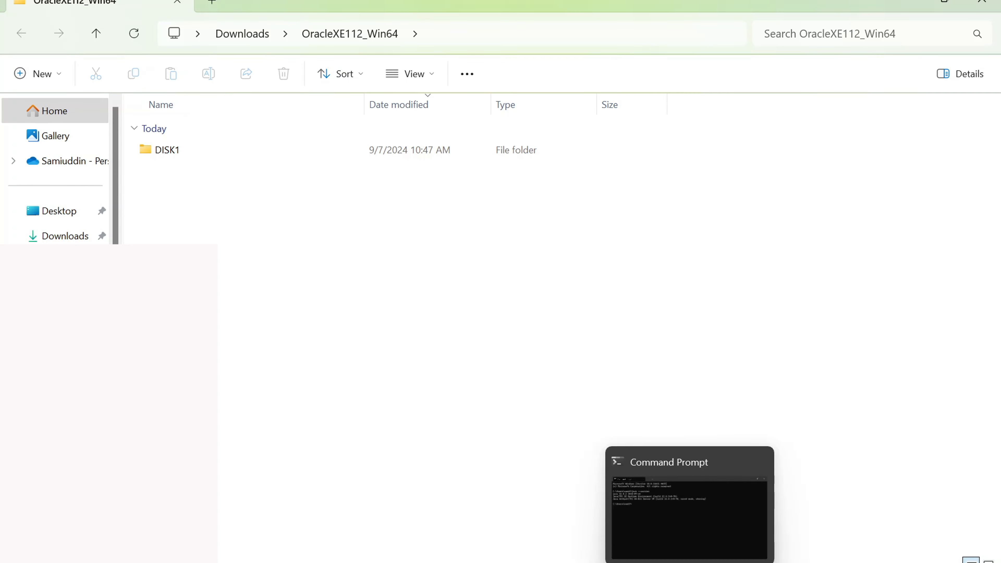
Step: Run java --version in Command Prompt to confirm Java 22.0.2, then close the console
left_click(689, 562)
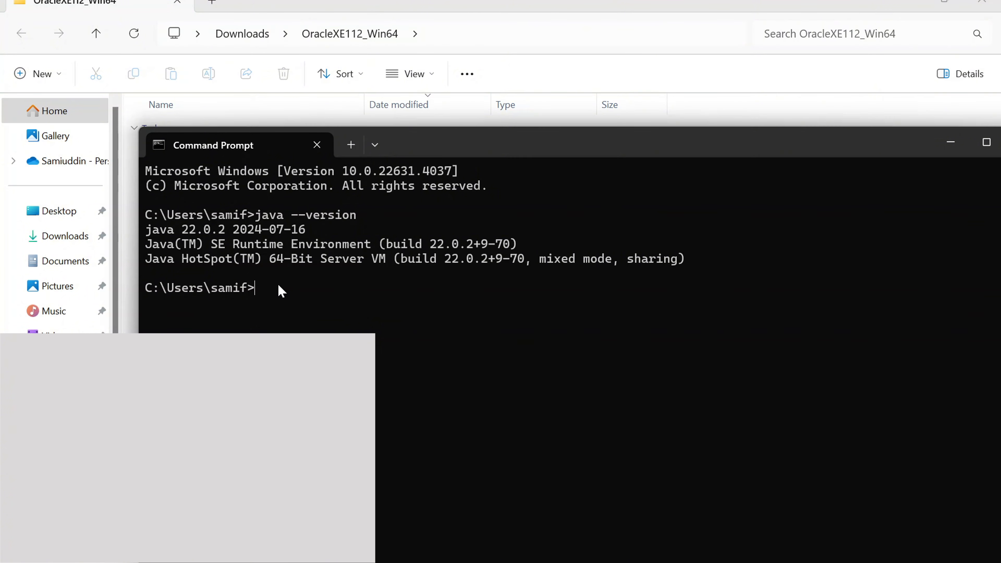
type("java")
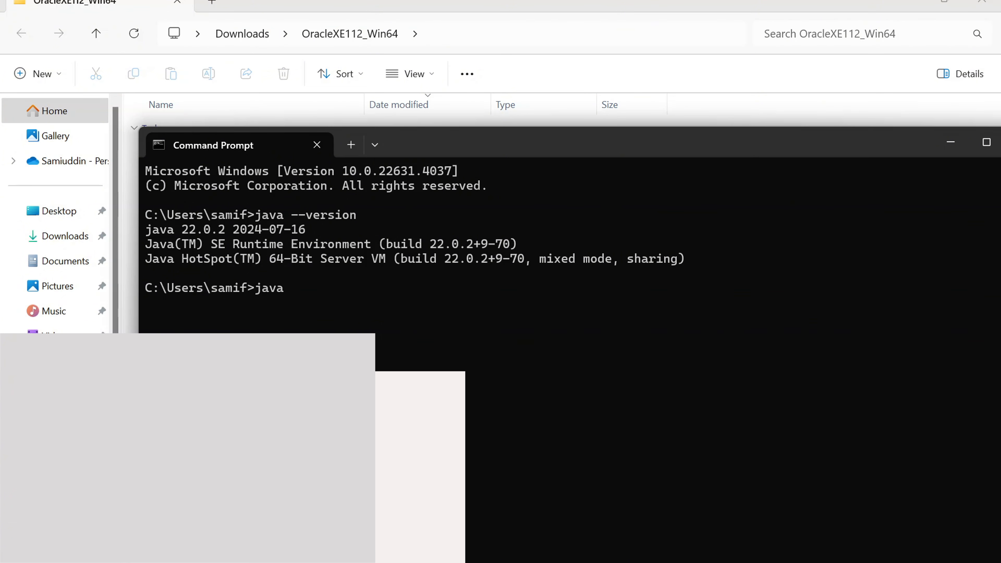
type(" --version")
key("Return")
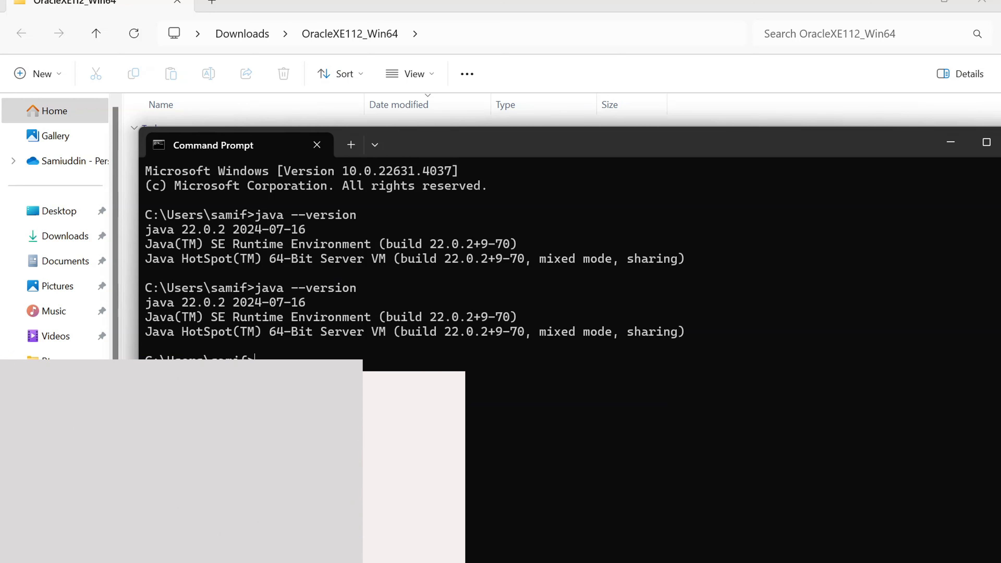
key("alt+F4")
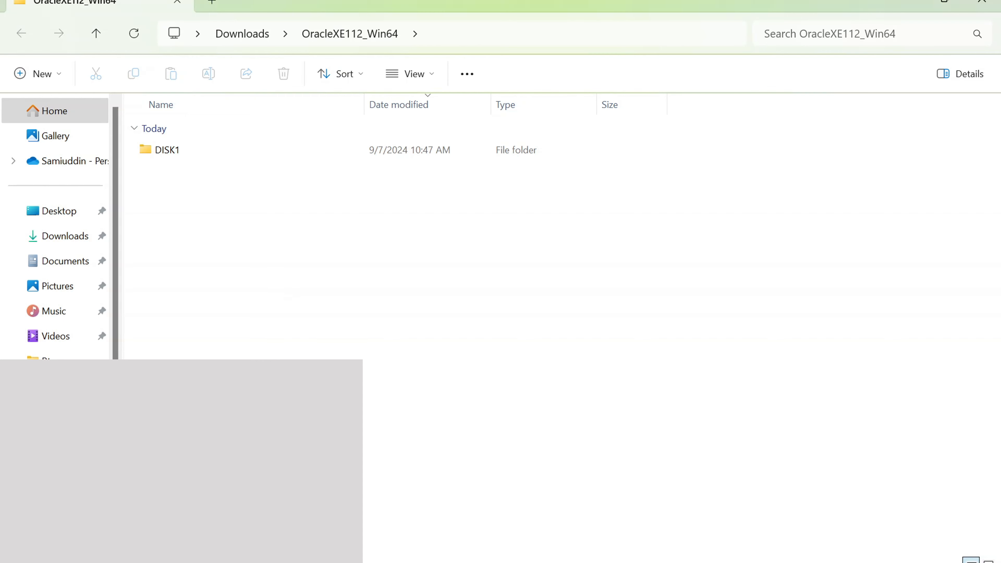
Step: Bring the XE archive browser window to the front and maximize it
mouse_move(483, 562)
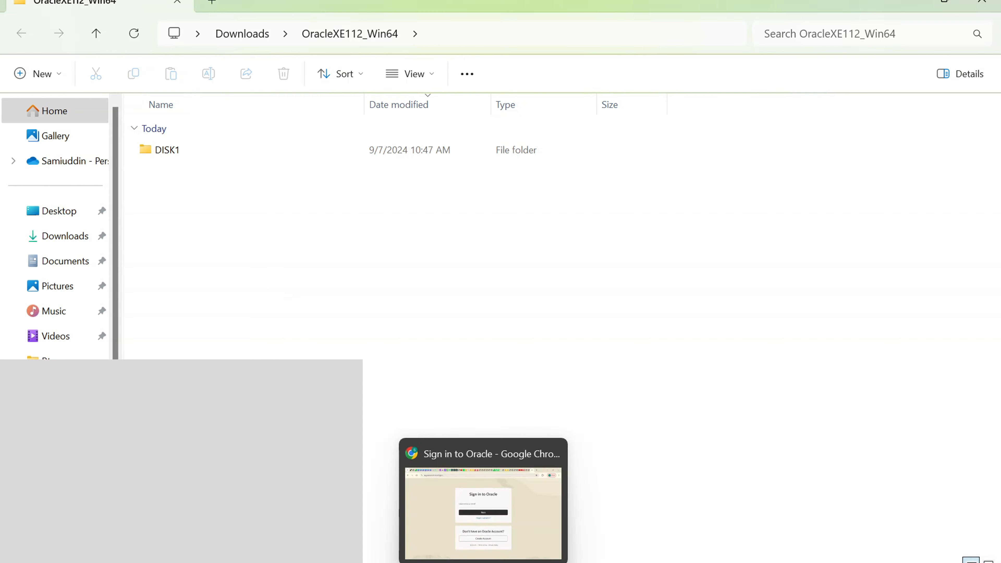
left_click(483, 508)
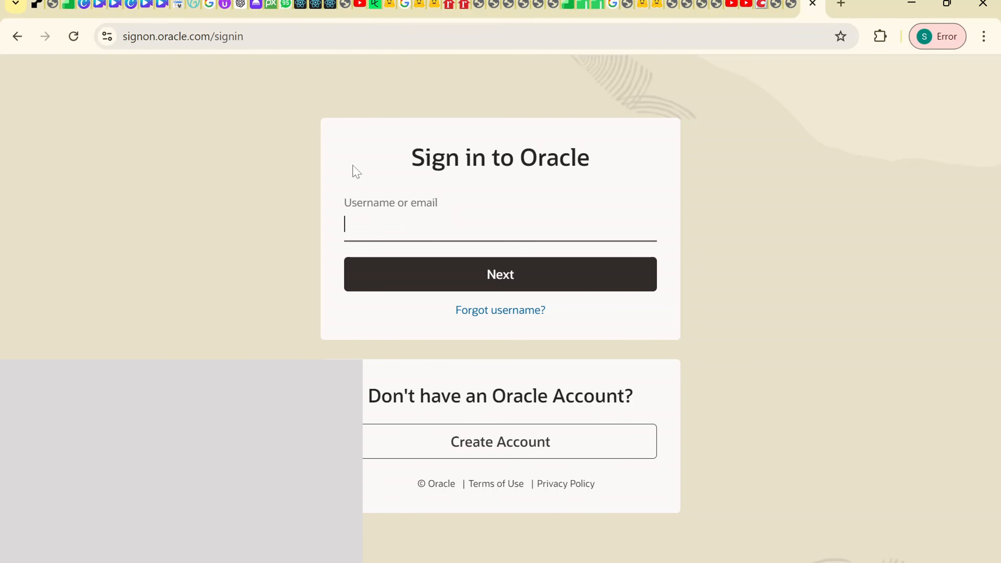
left_click(515, 562)
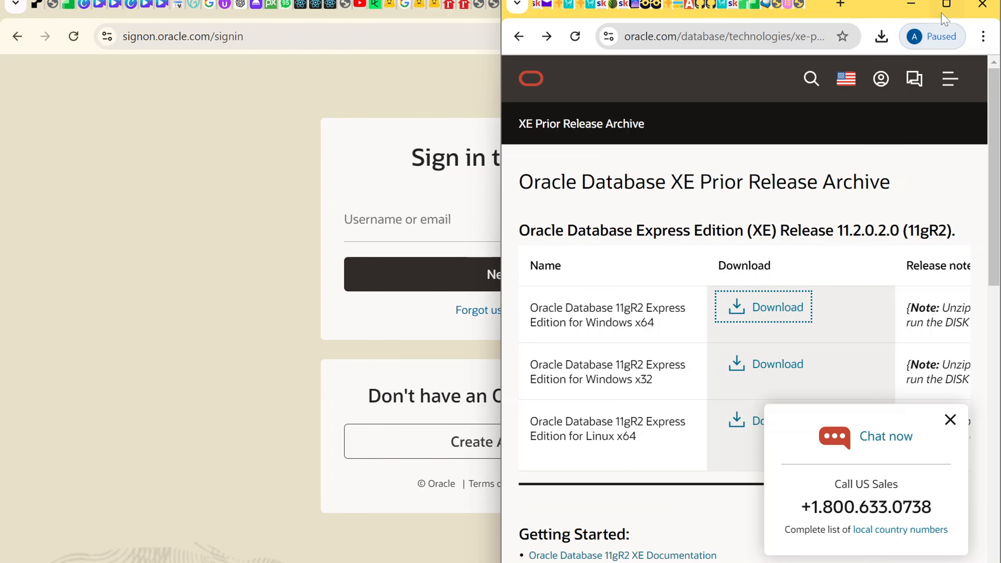
left_click(946, 5)
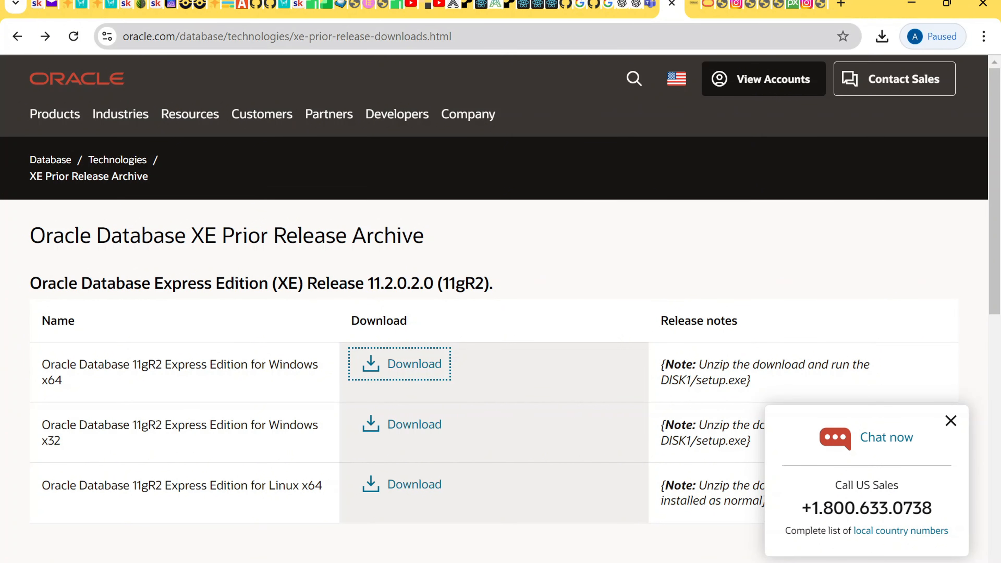
Step: Search the Oracle site for jdk and scroll through the 40256 results
left_click(633, 86)
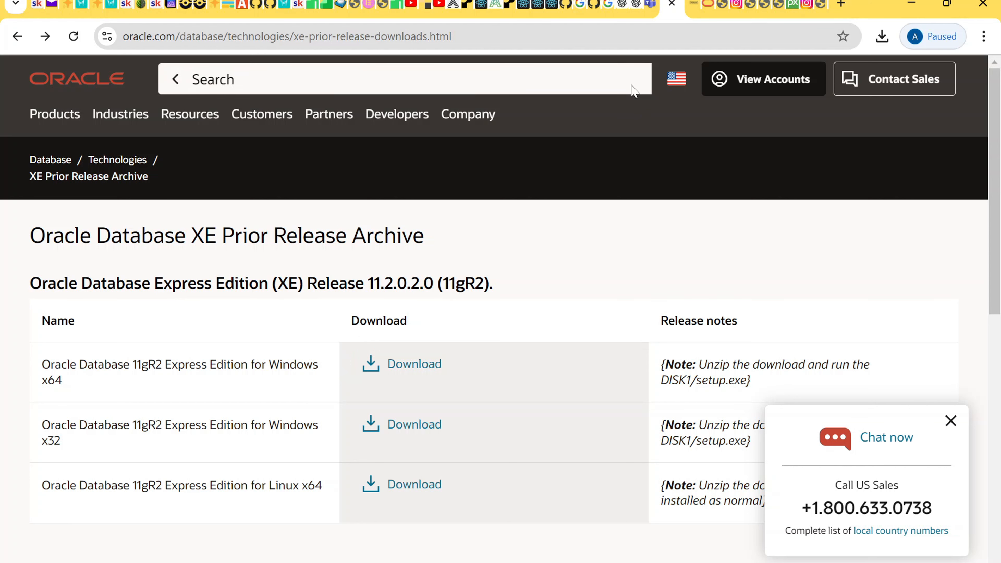
type("jd")
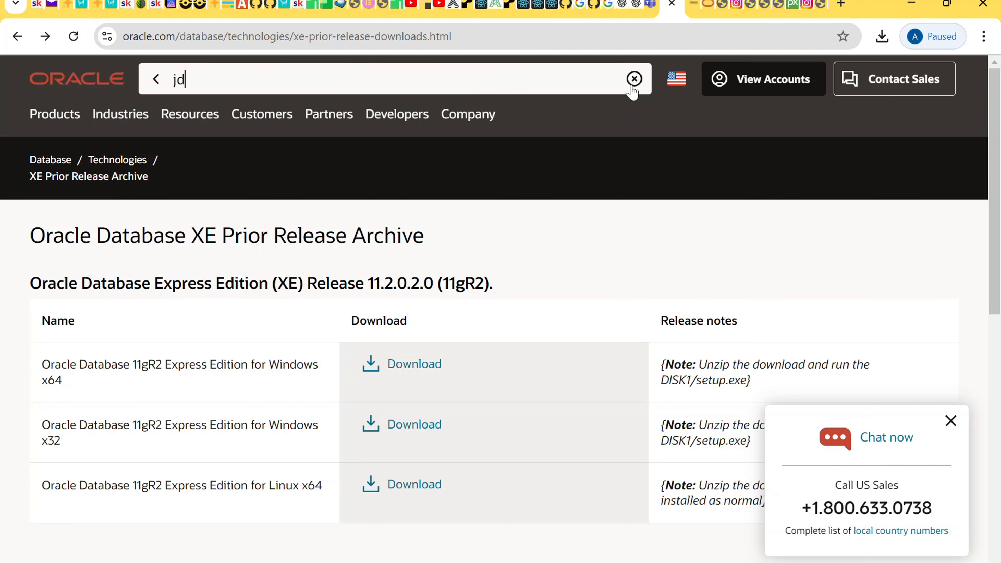
type("k")
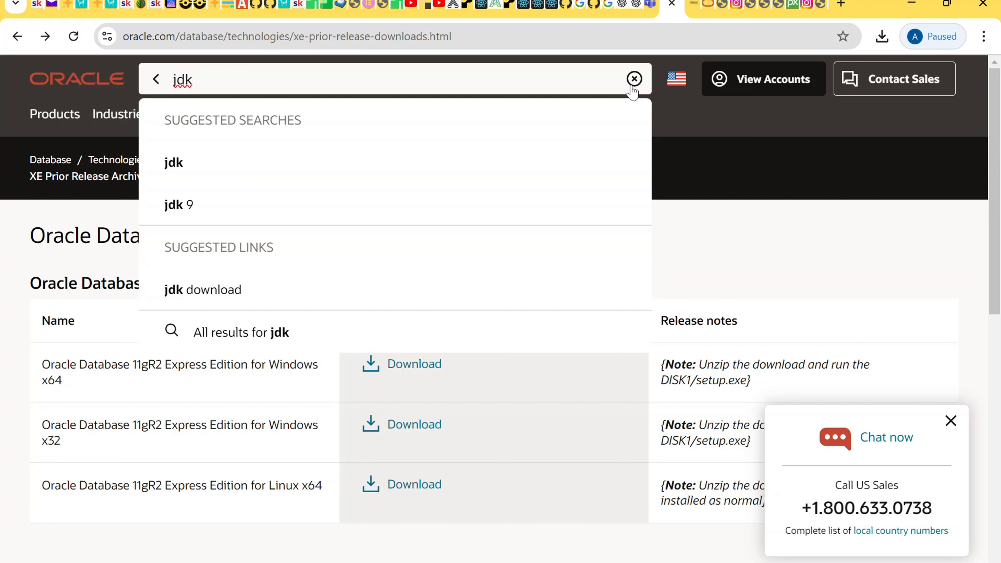
key("Return")
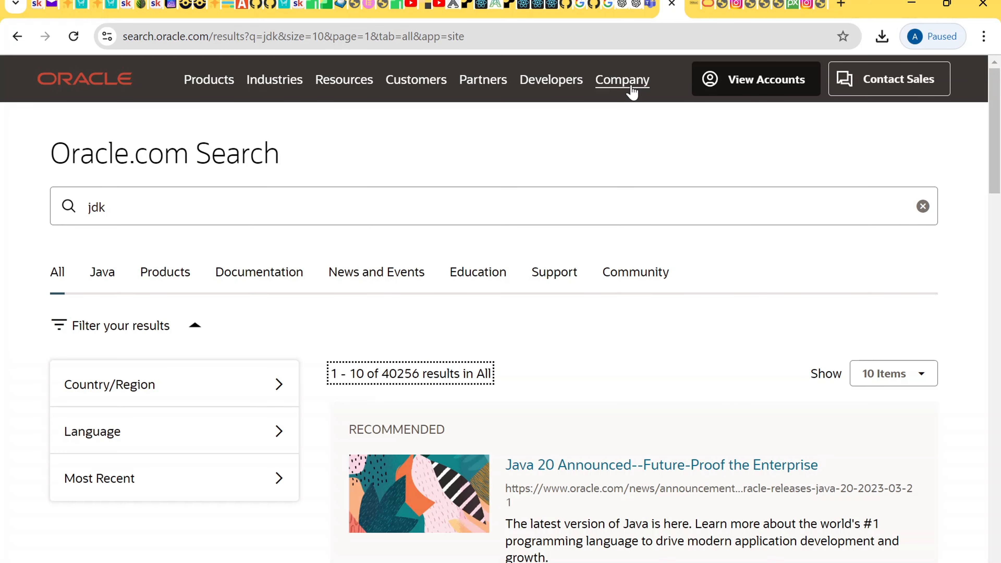
scroll(671, 425, "down", 10)
scroll(672, 426, "down", 6)
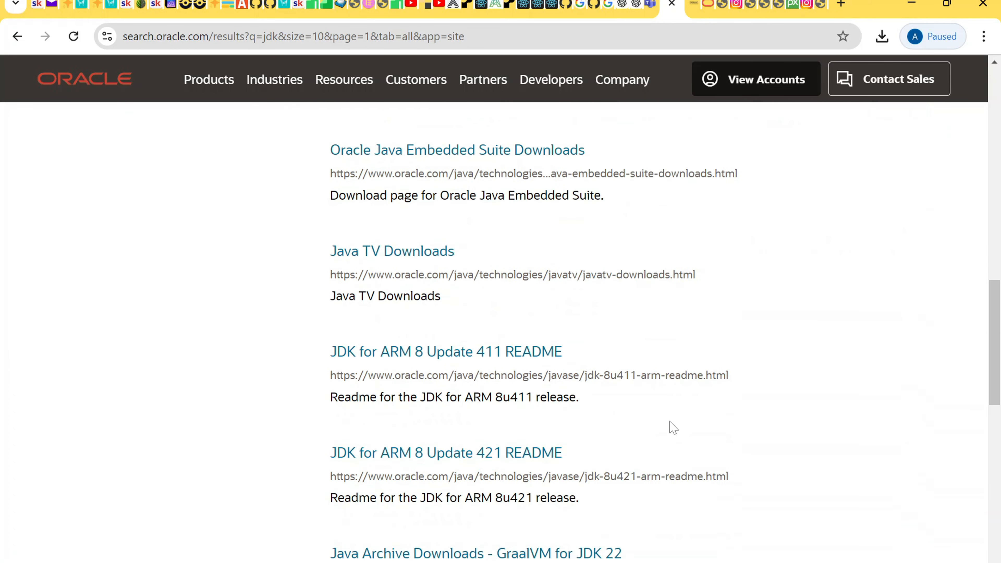
scroll(672, 427, "down", 5)
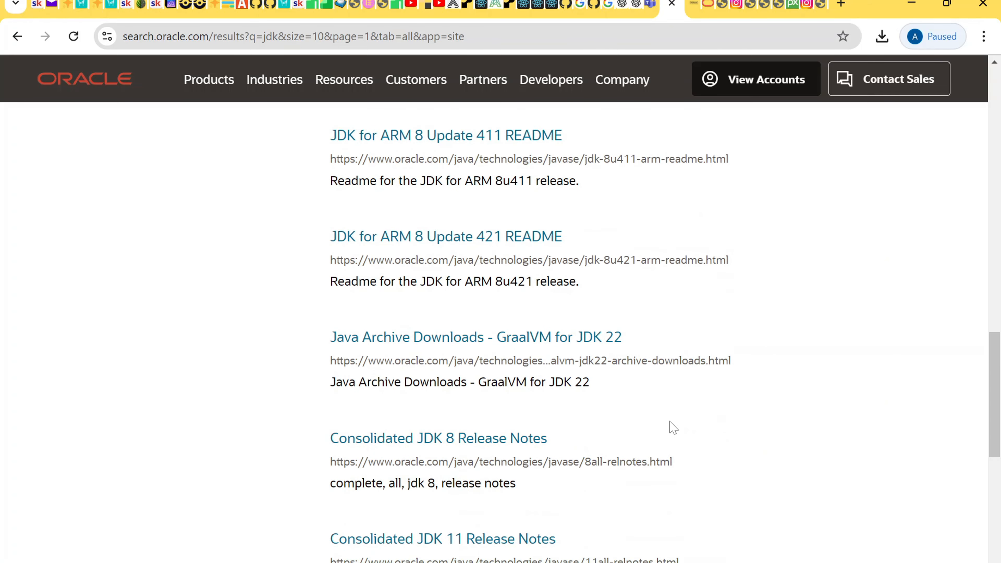
scroll(672, 427, "up", 15)
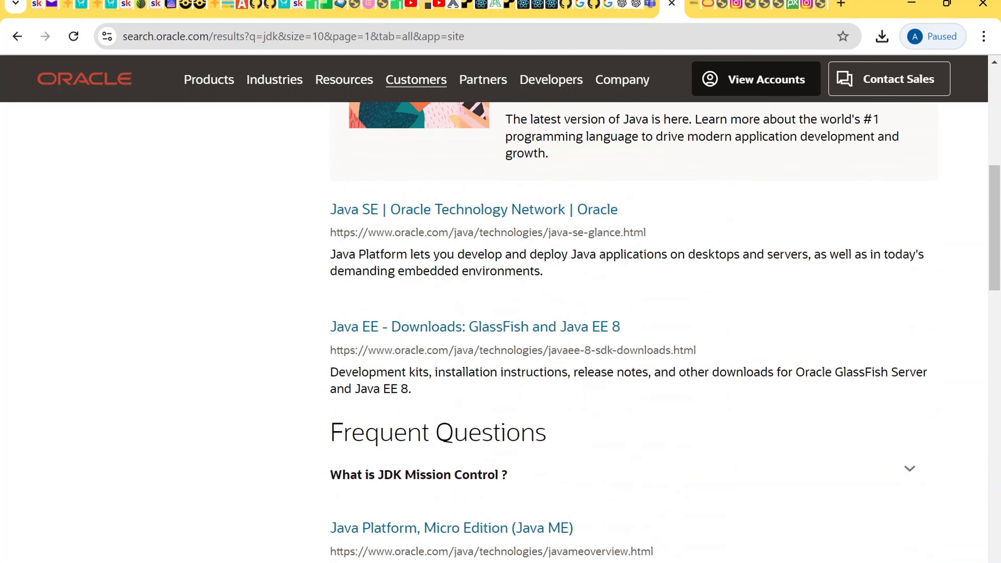
left_click(512, 36)
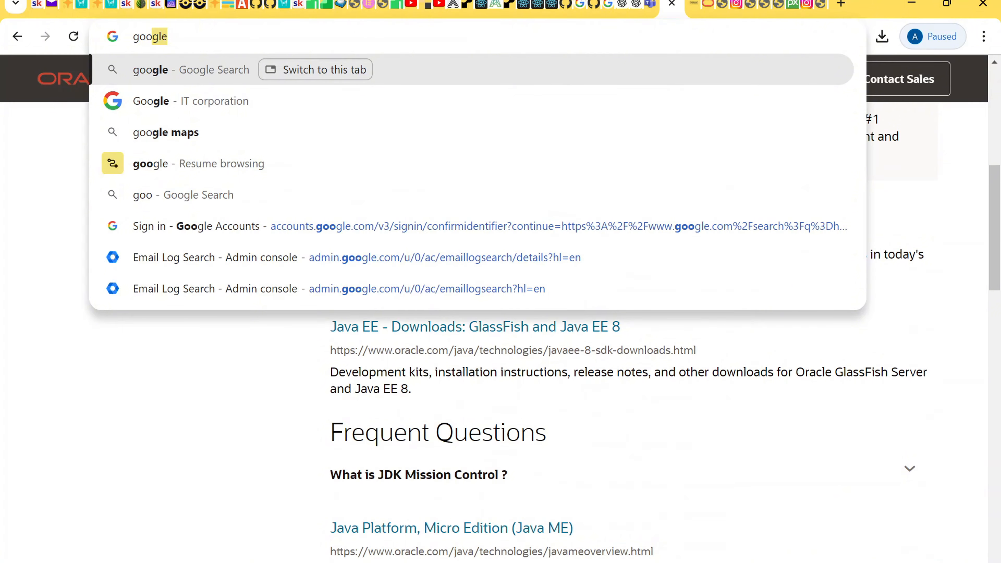
Step: Go to Google and search for jdk 8 using the autocomplete suggestion
key("Return")
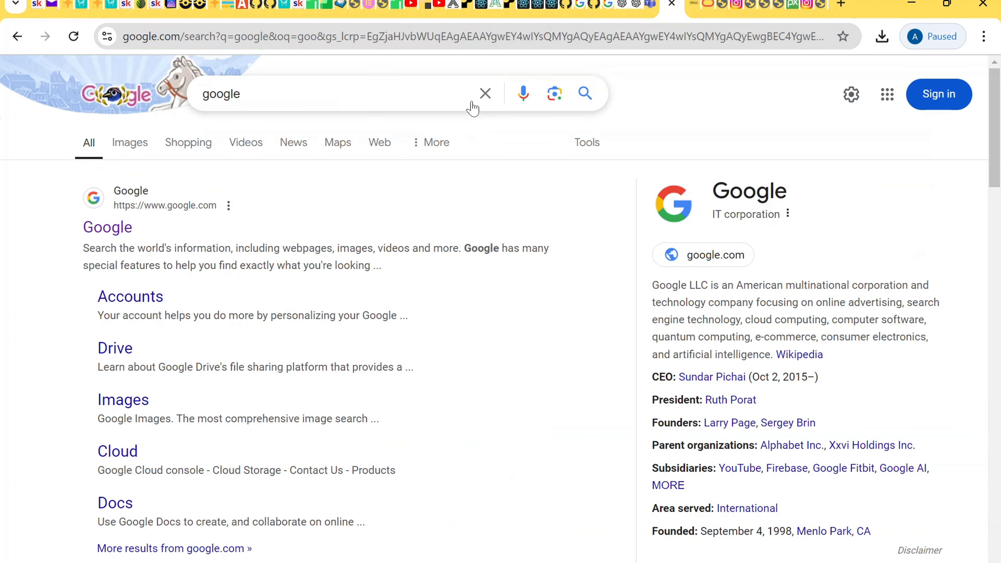
left_click(484, 99)
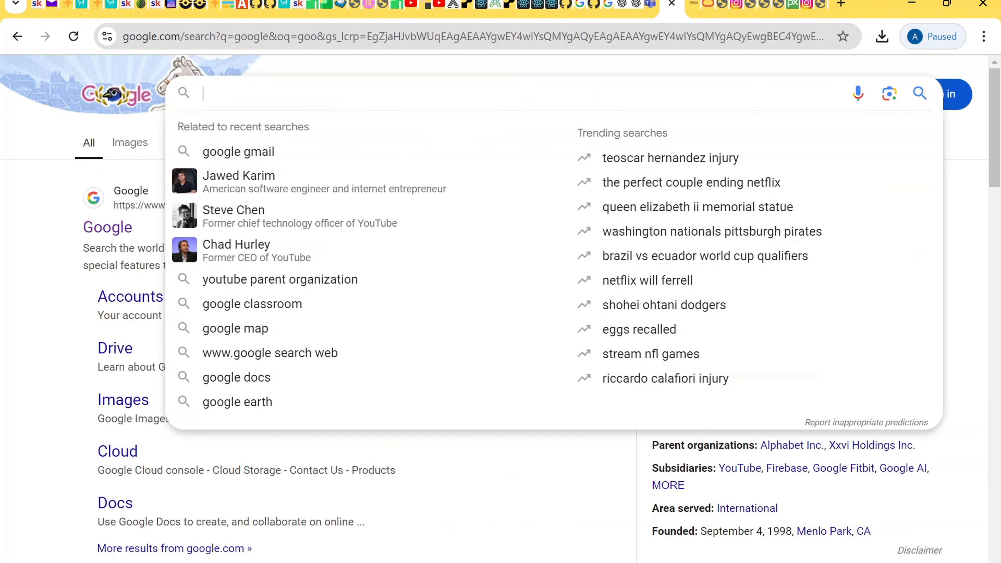
type("jdk")
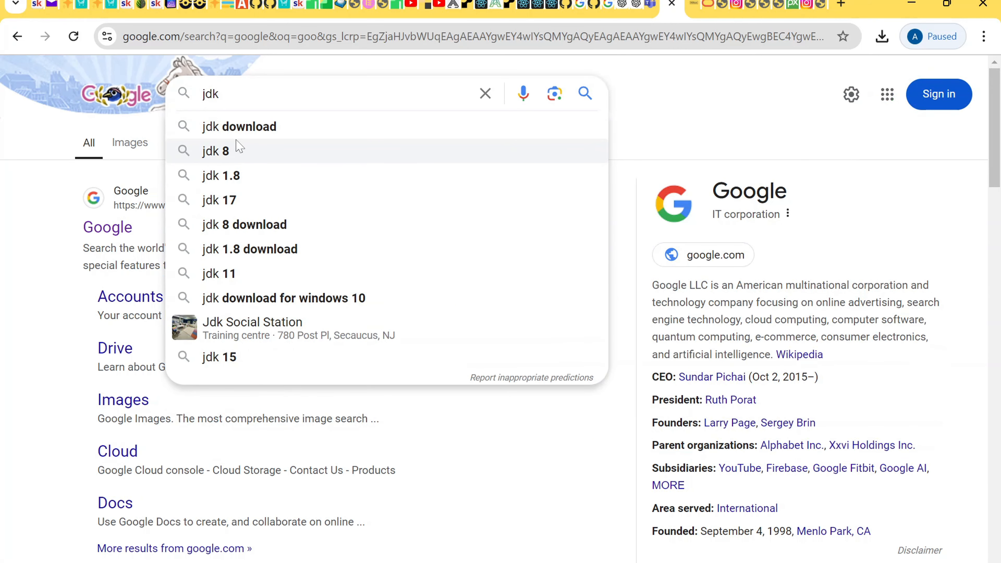
left_click(225, 152)
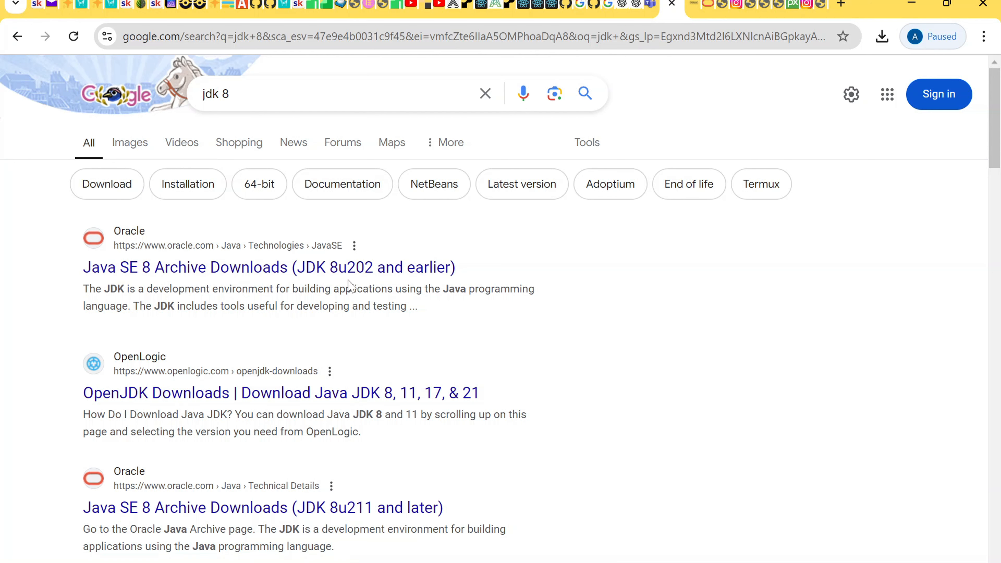
Step: Open Oracle's Java SE 8 Archive Downloads and scroll to jdk-8u202-windows-x64.exe in the 8u202 table
left_click(332, 269)
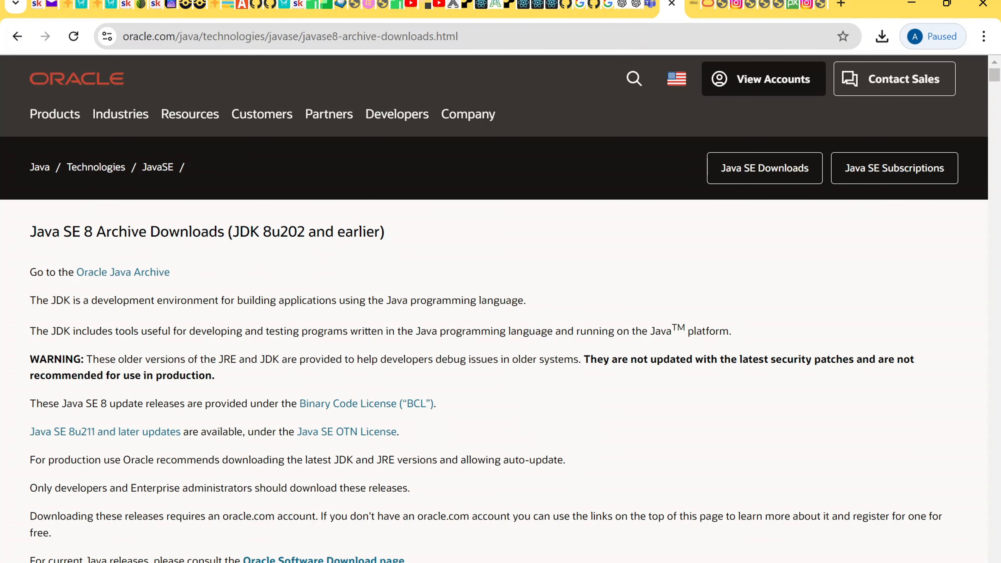
scroll(330, 359, "down", 5)
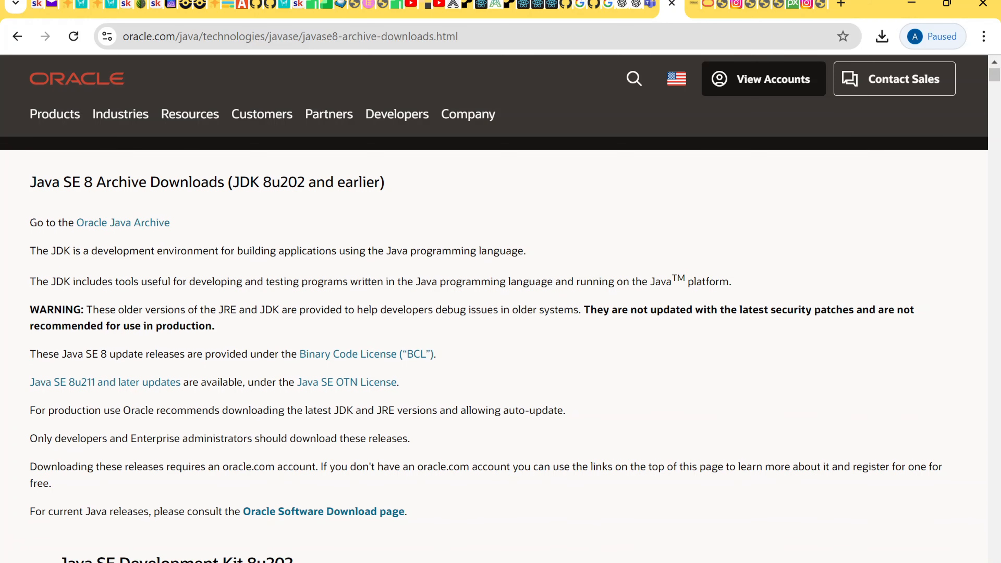
scroll(331, 359, "down", 3)
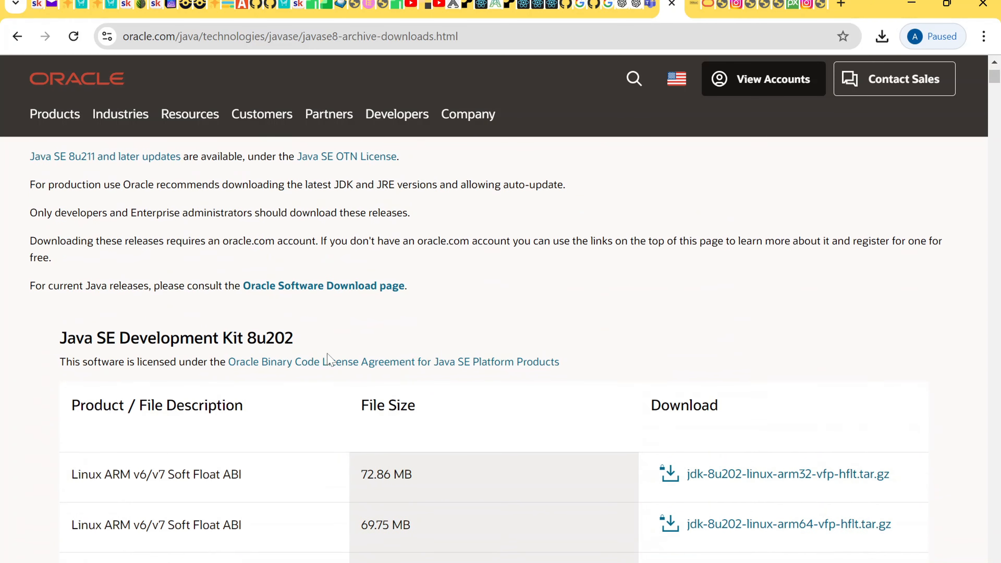
scroll(331, 360, "down", 1)
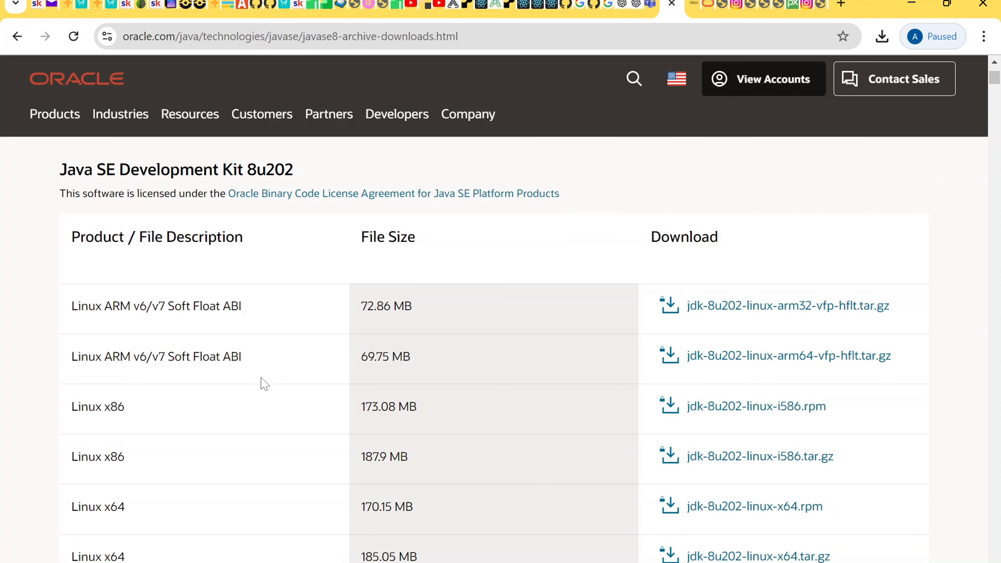
scroll(263, 387, "down", 1)
scroll(263, 387, "up", 1)
scroll(267, 393, "down", 6)
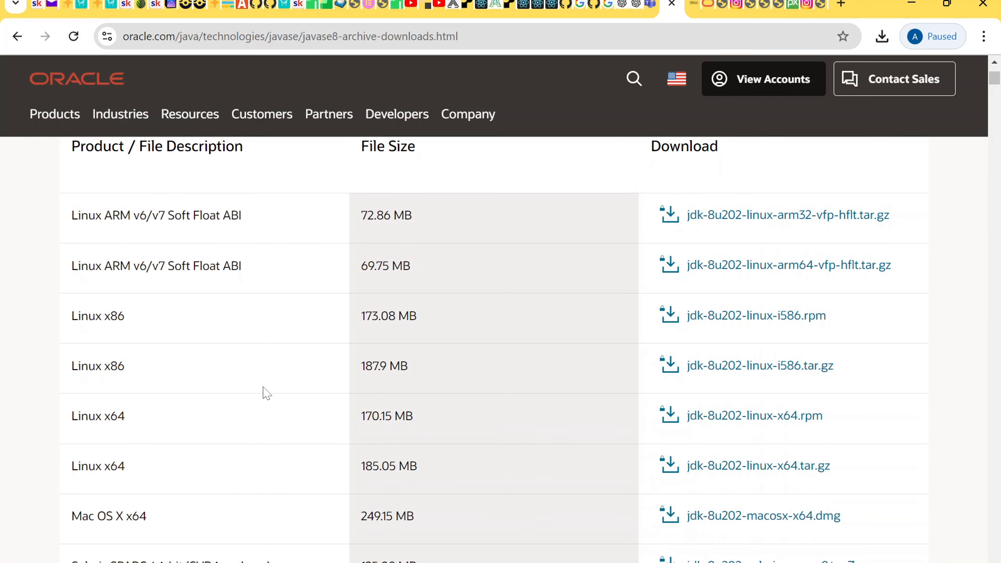
scroll(266, 393, "down", 3)
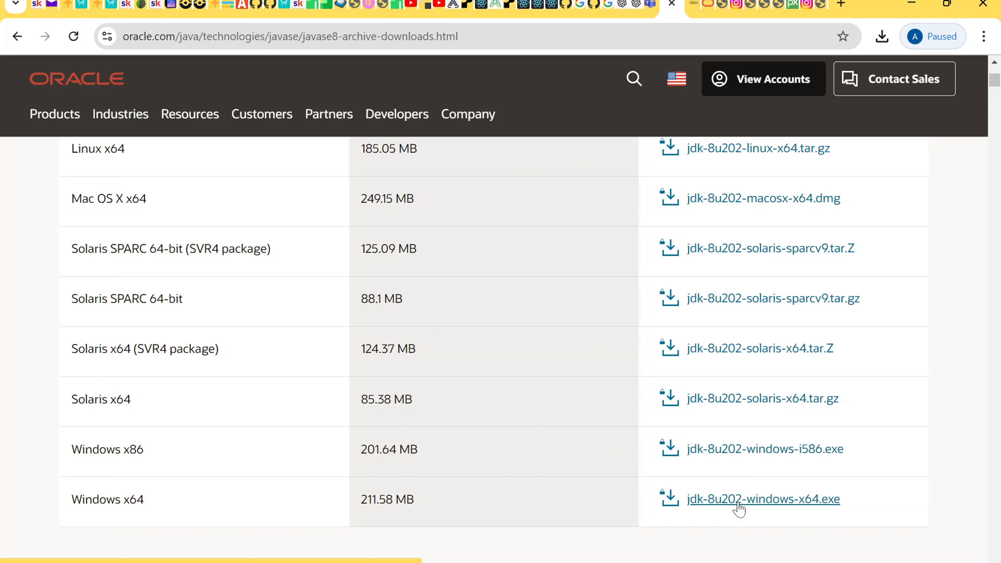
key("F1")
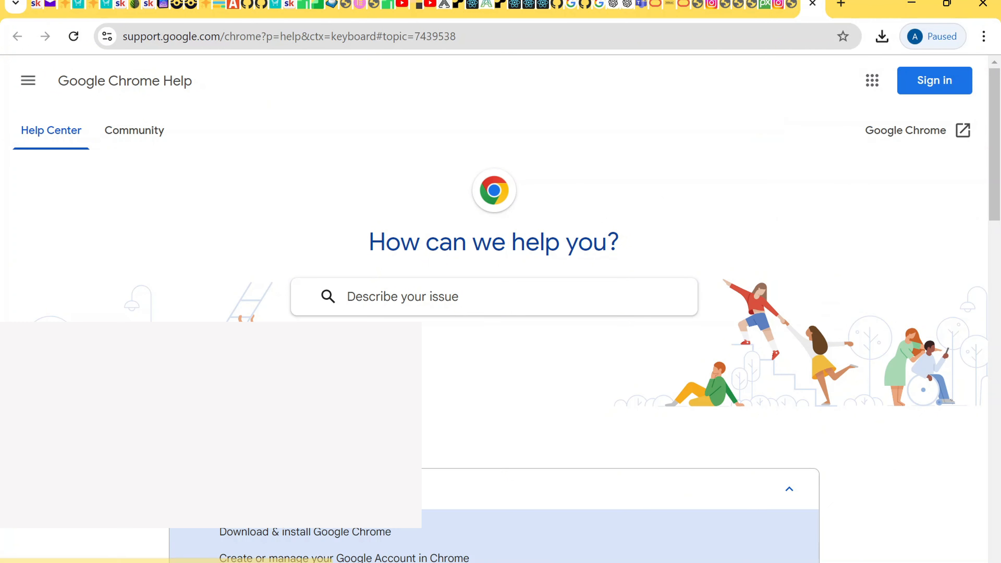
left_click(311, 562)
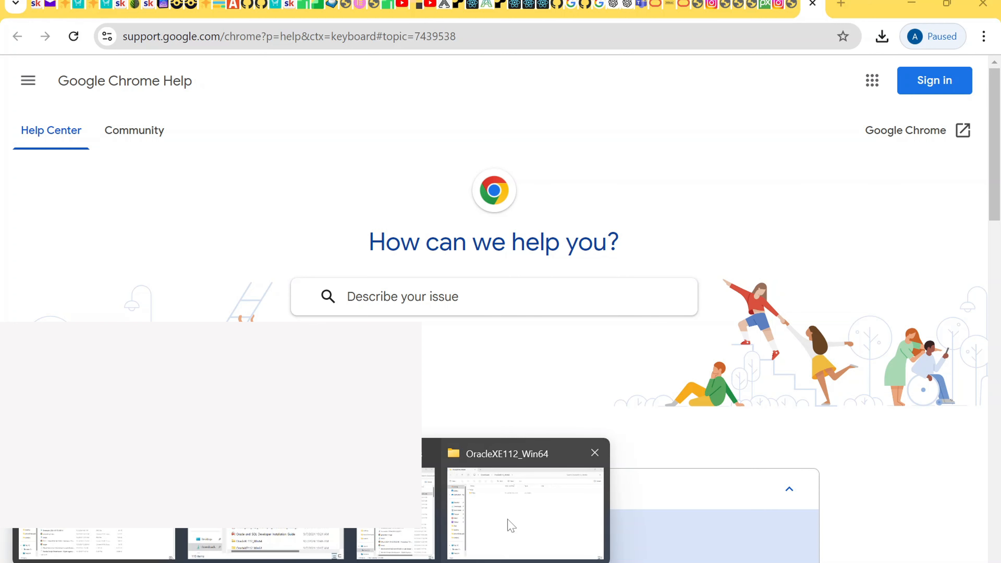
Step: Run setup from OracleXE112_Win64\DISK1 and approve the UAC prompt
left_click(511, 525)
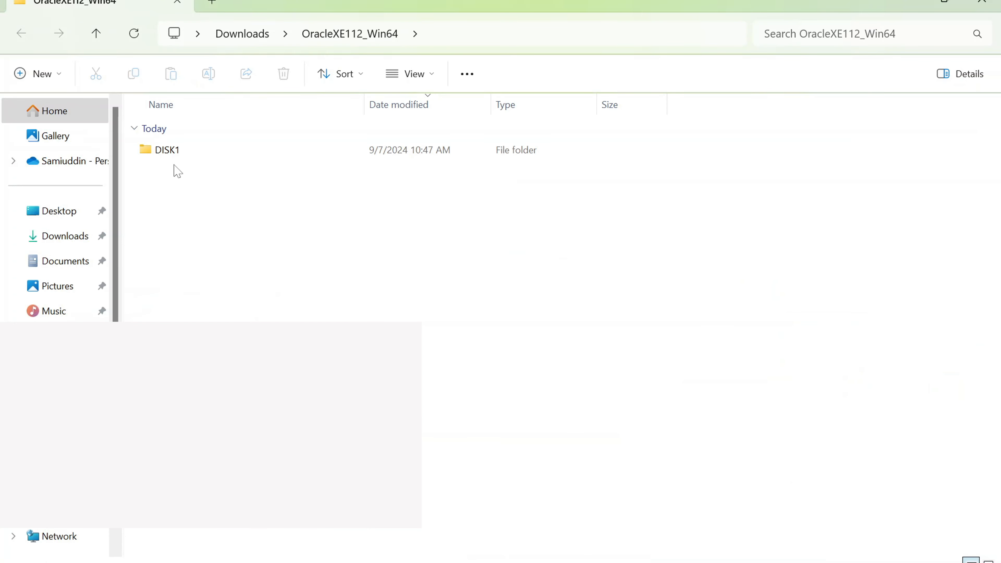
double_click(168, 150)
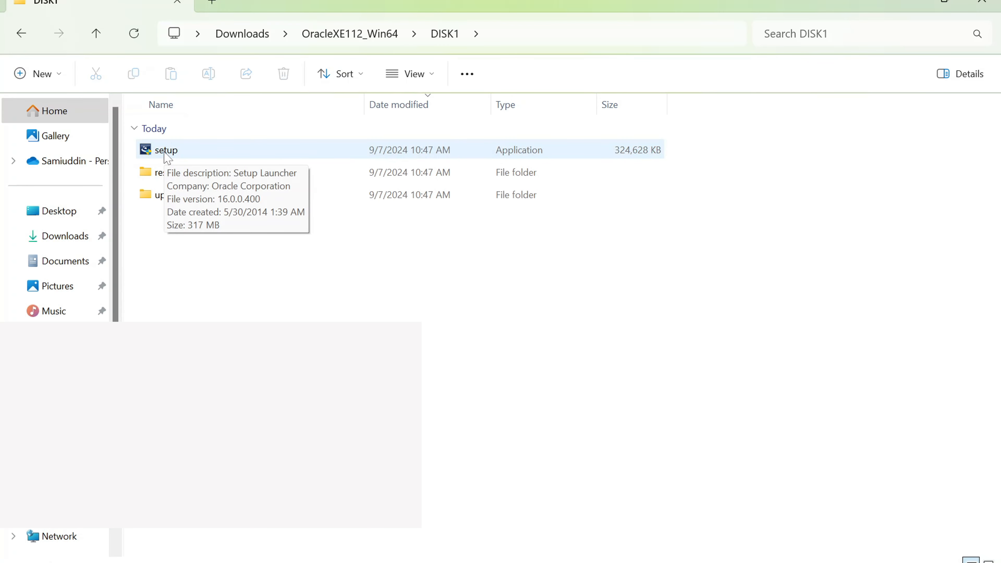
left_click(168, 154)
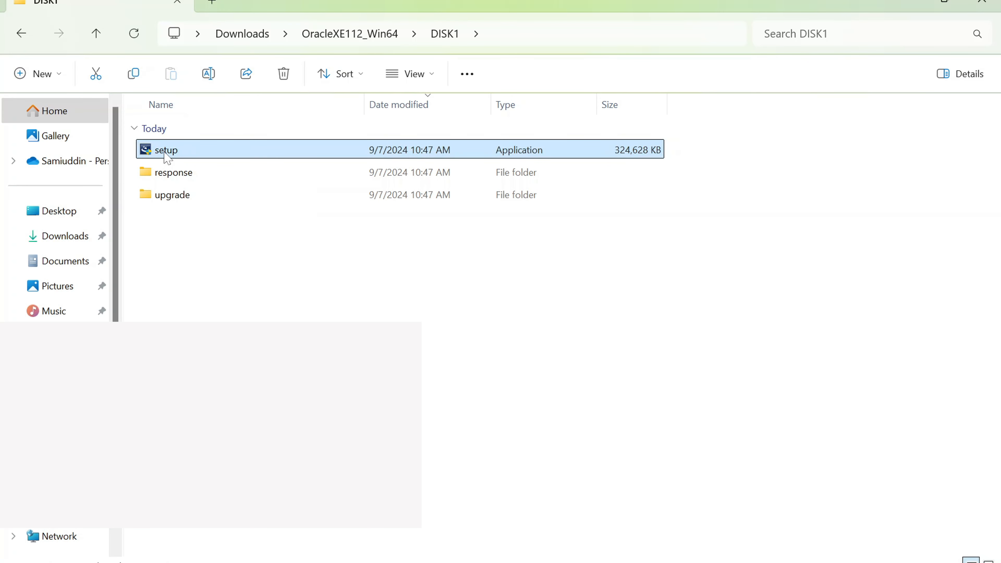
double_click(167, 153)
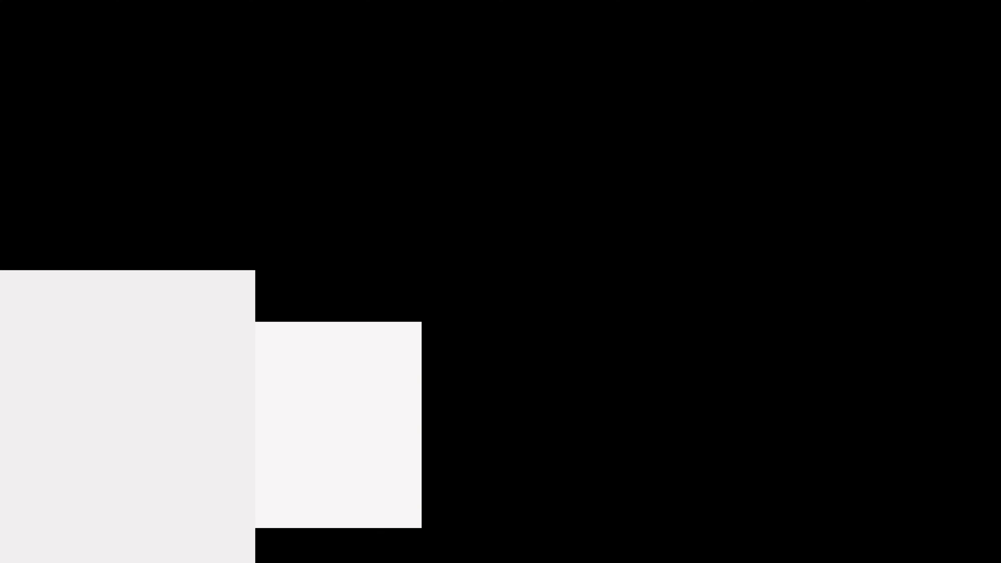
left_click(408, 424)
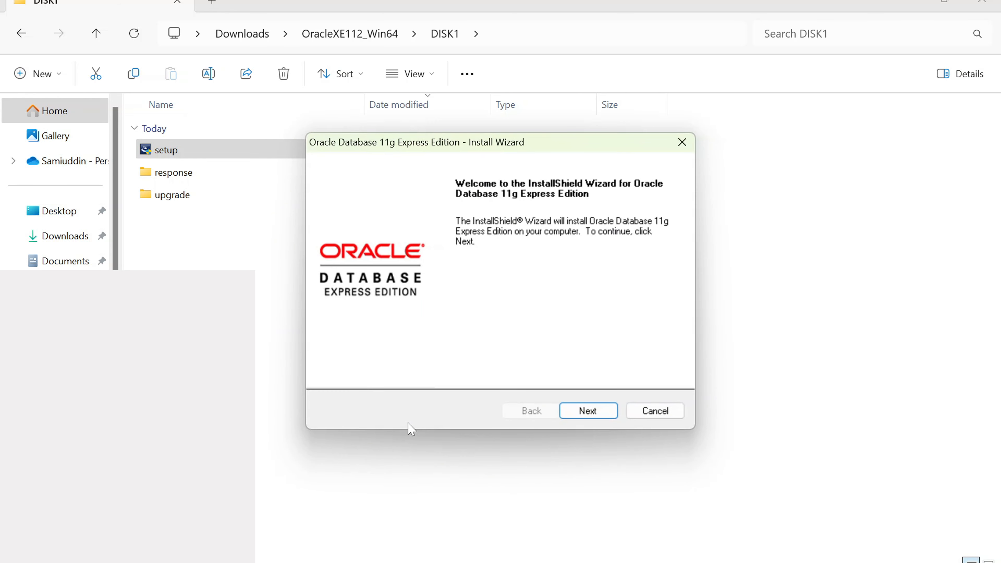
Step: Accept the license terms and keep the default C:\oraclexe\ install destination
left_click(583, 412)
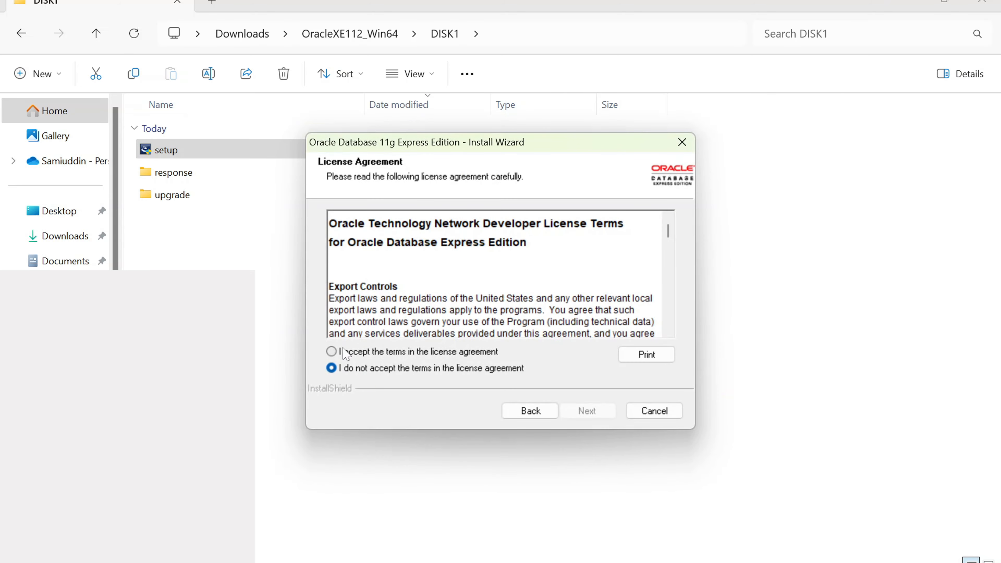
left_click(343, 350)
left_click(595, 414)
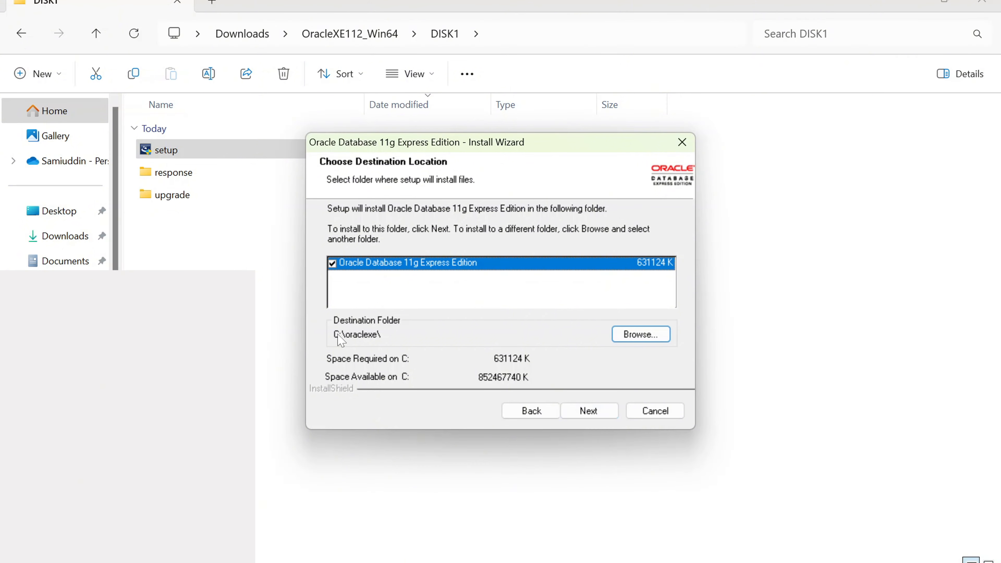
left_click(655, 338)
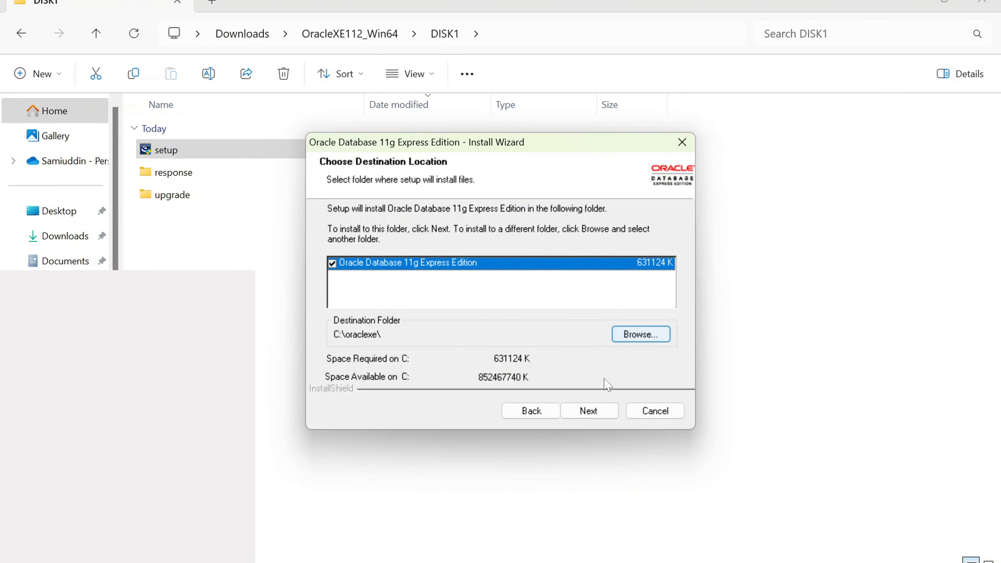
left_click(588, 411)
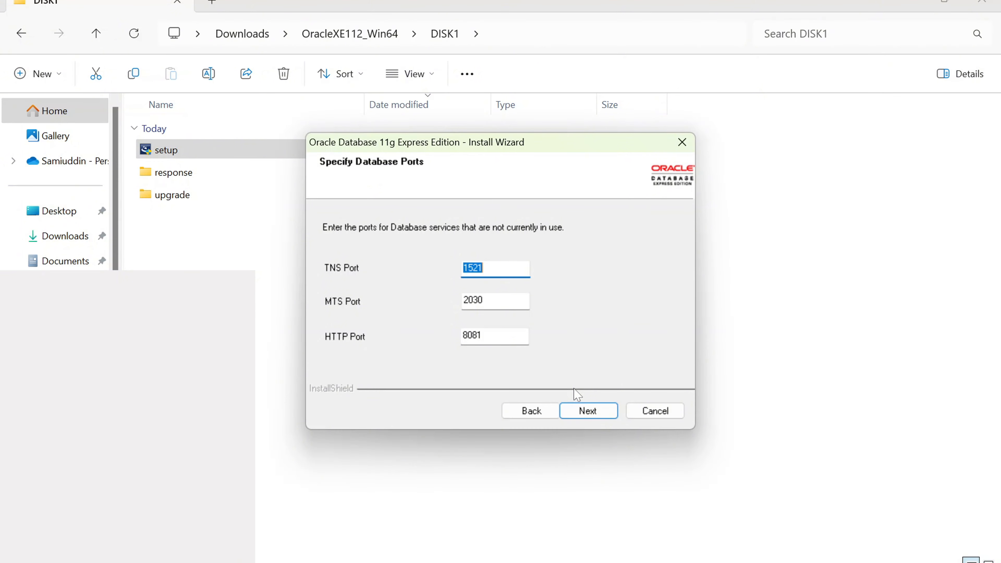
Step: Keep ports 1521/2030/8081, enter and confirm the SYS/SYSTEM password, then start installing
left_click(584, 414)
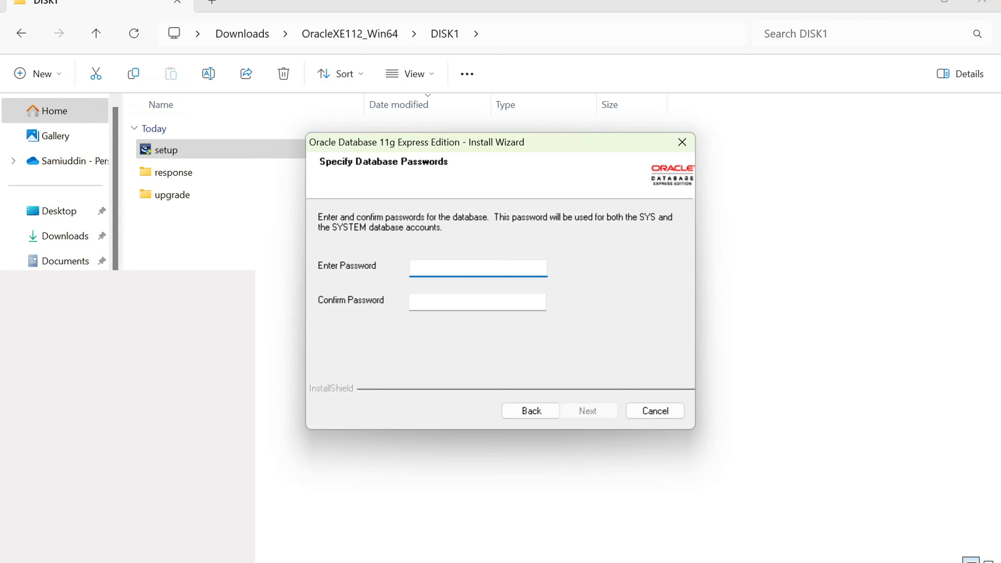
type("1234567")
left_click(445, 302)
type("1")
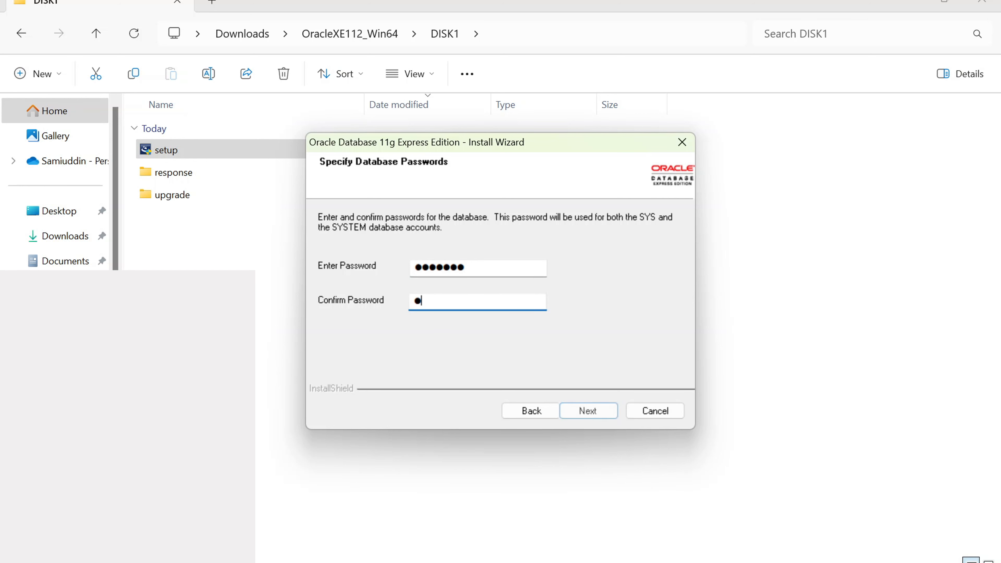
type("234567")
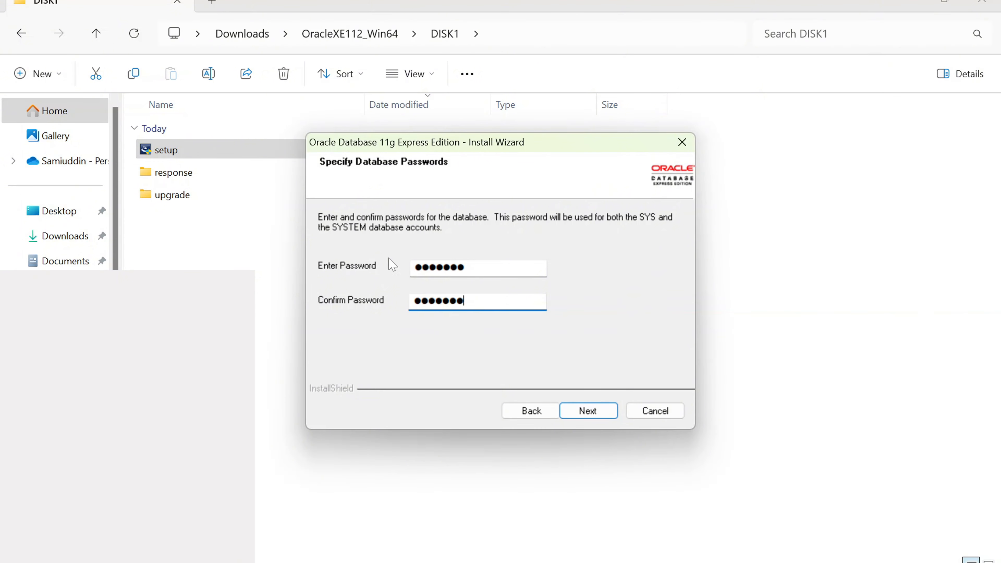
left_click(575, 417)
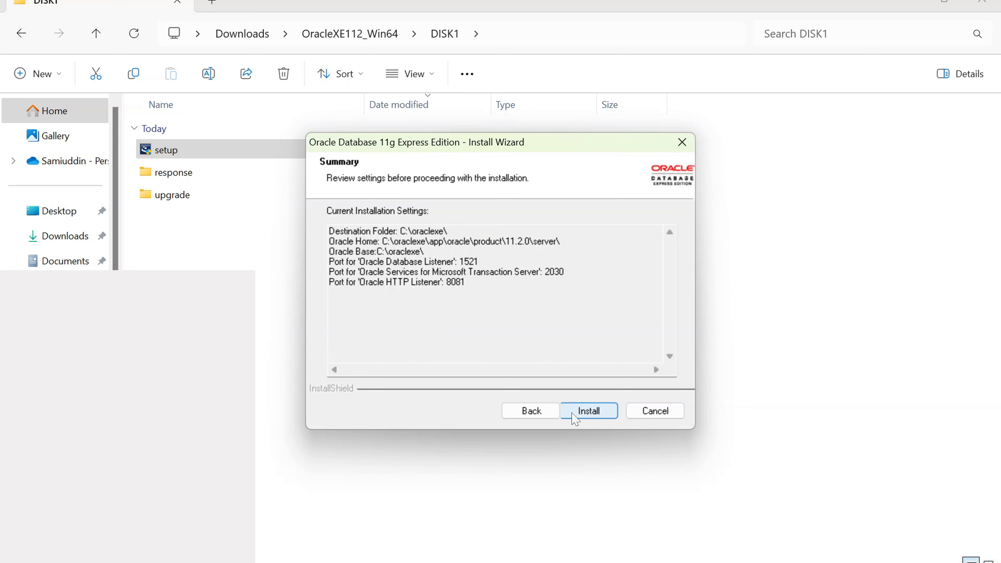
left_click(588, 411)
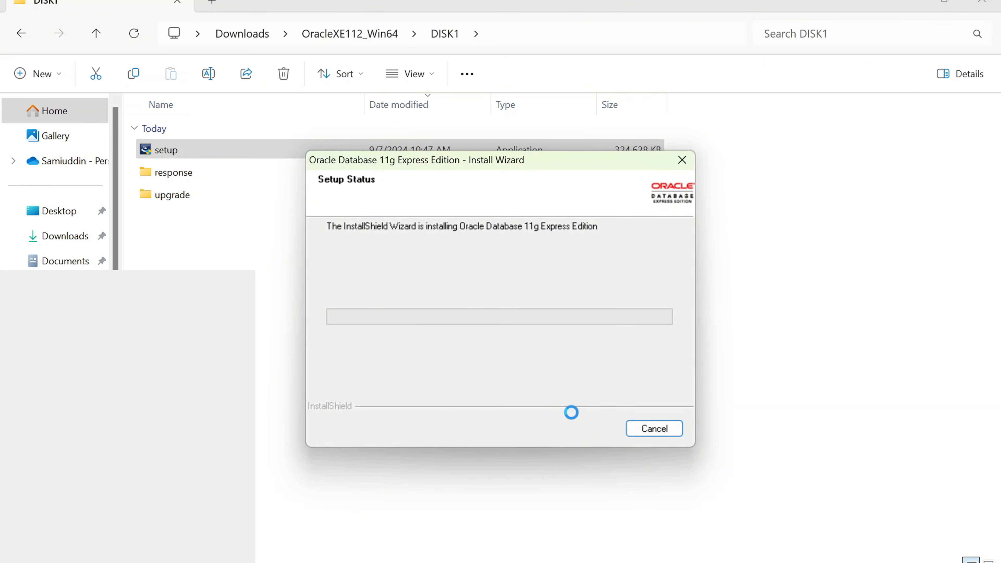
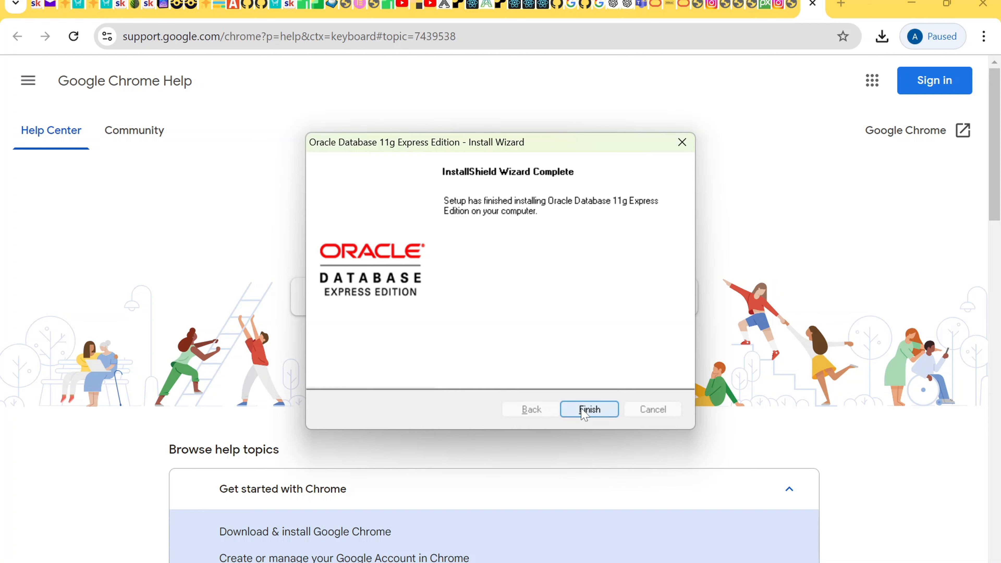
Step: Finish the Oracle Database 11g Express Edition install wizard once installation completes
left_click(582, 409)
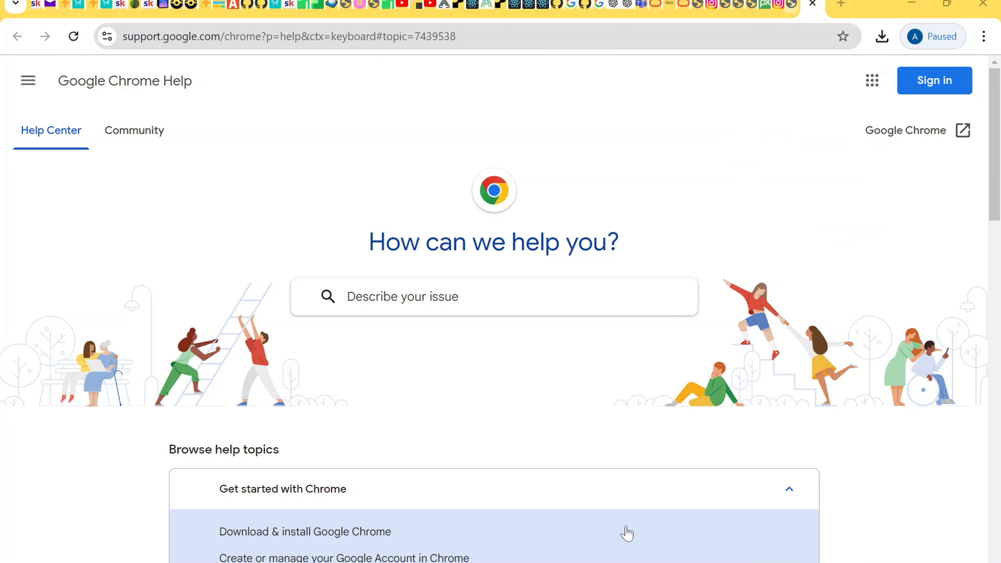
Step: Return to the Chrome Help window and run a Google search for 'google'
mouse_move(483, 561)
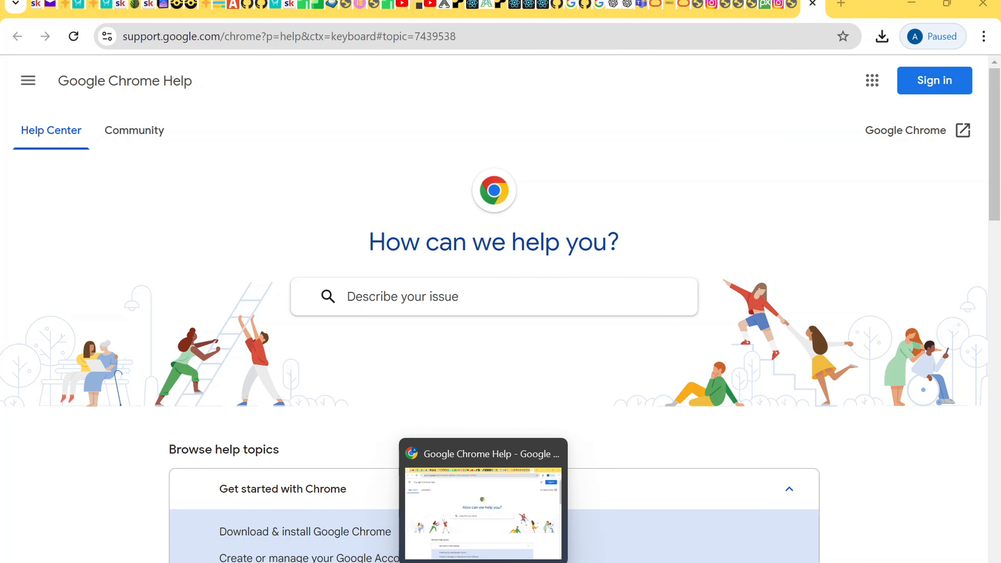
left_click(448, 561)
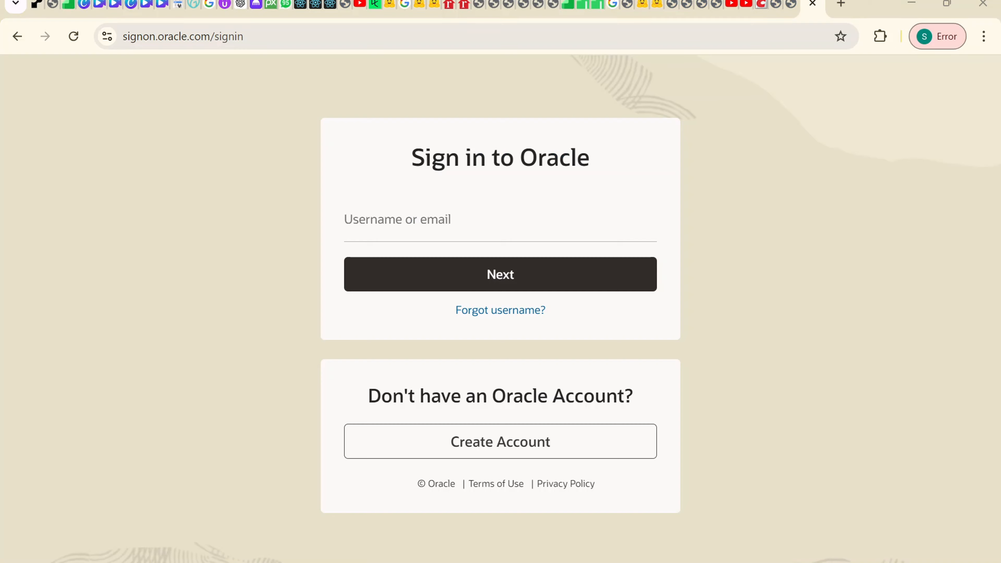
left_click(483, 559)
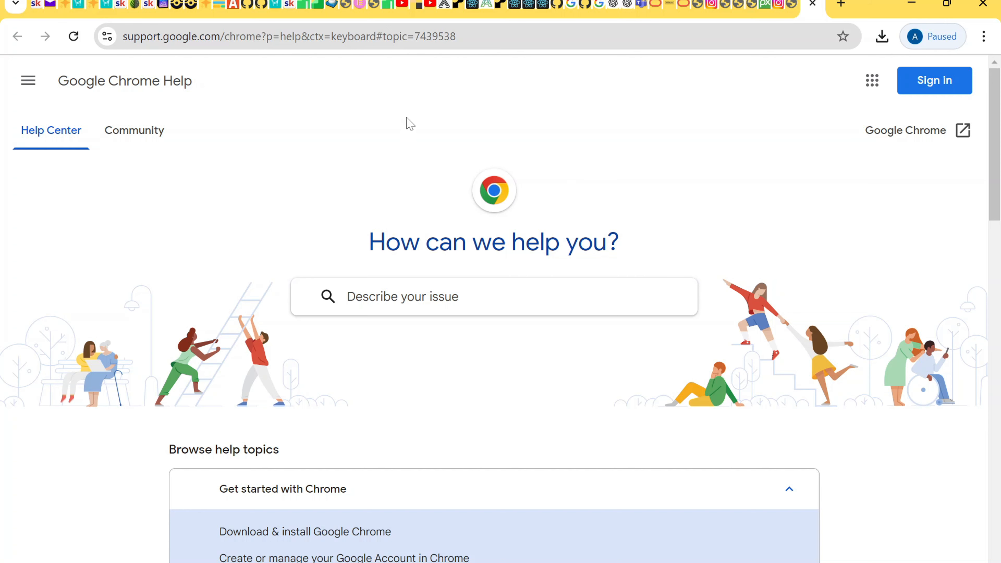
left_click(230, 37)
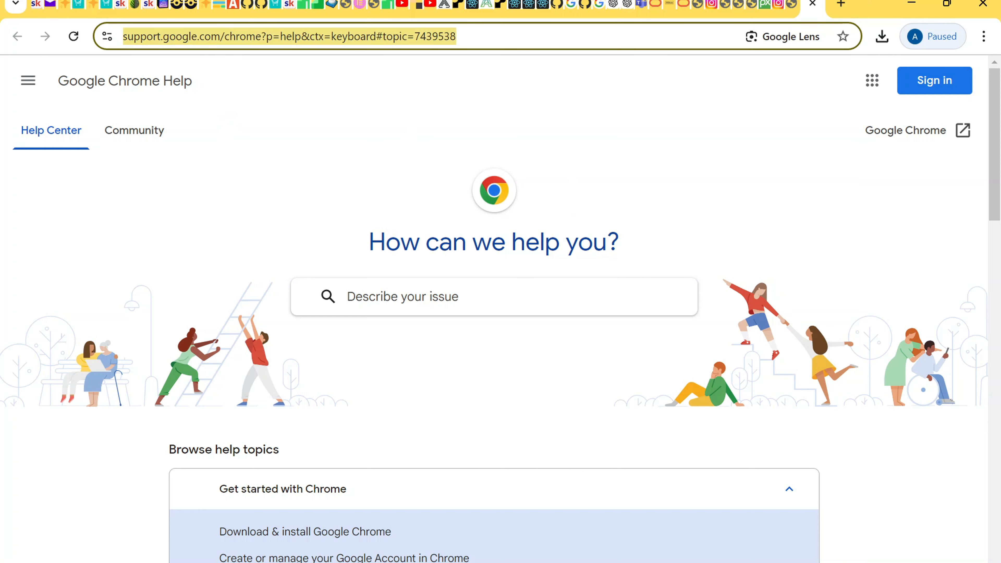
type("google")
key("Return")
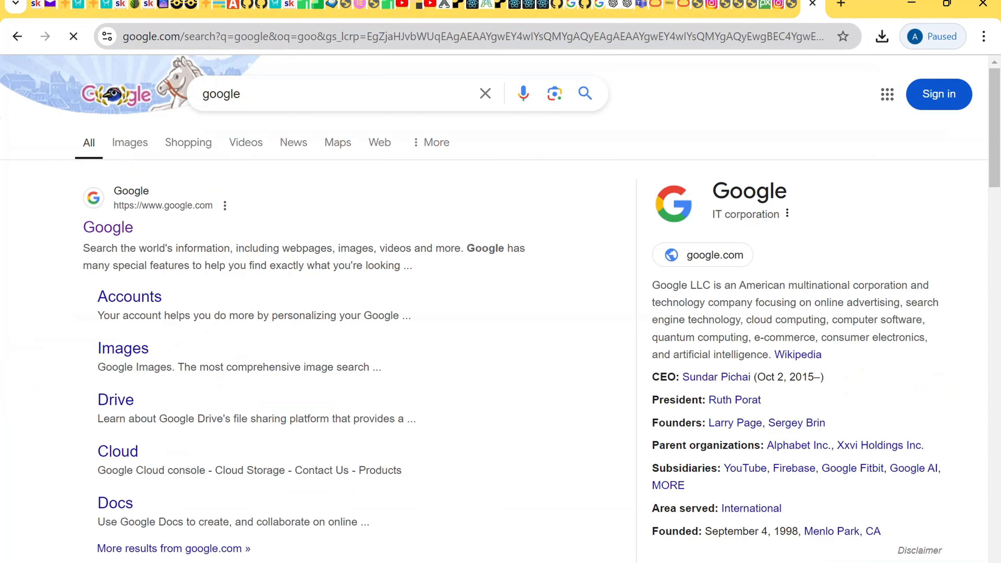
Step: Replace the query with a Google search for 'sql developer'
left_click(484, 96)
type("s")
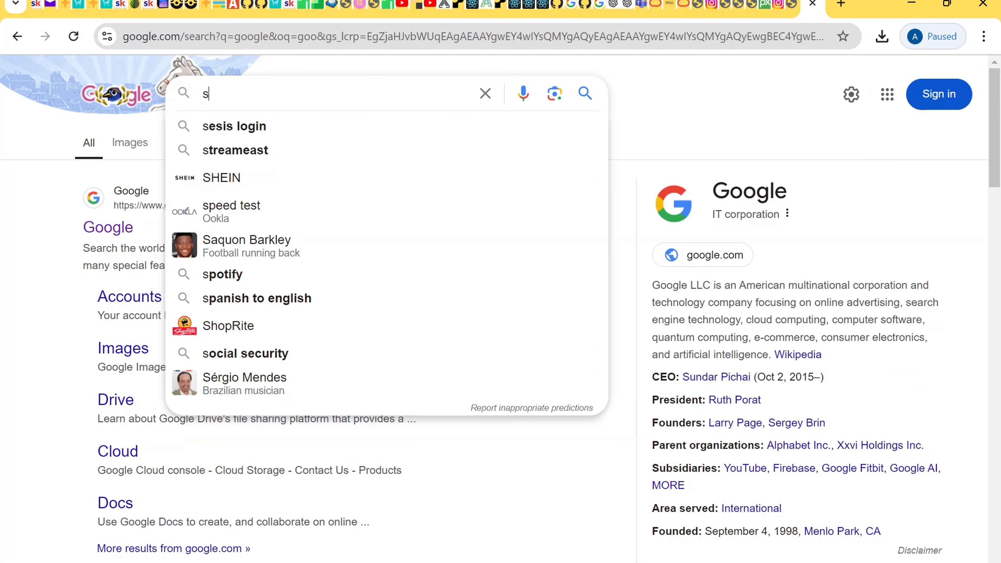
type("ql de")
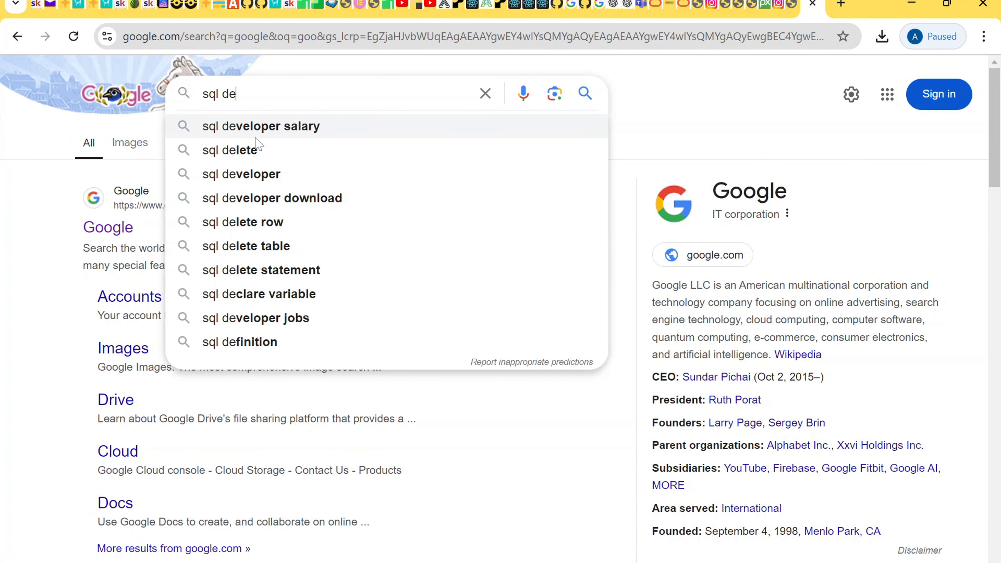
left_click(261, 181)
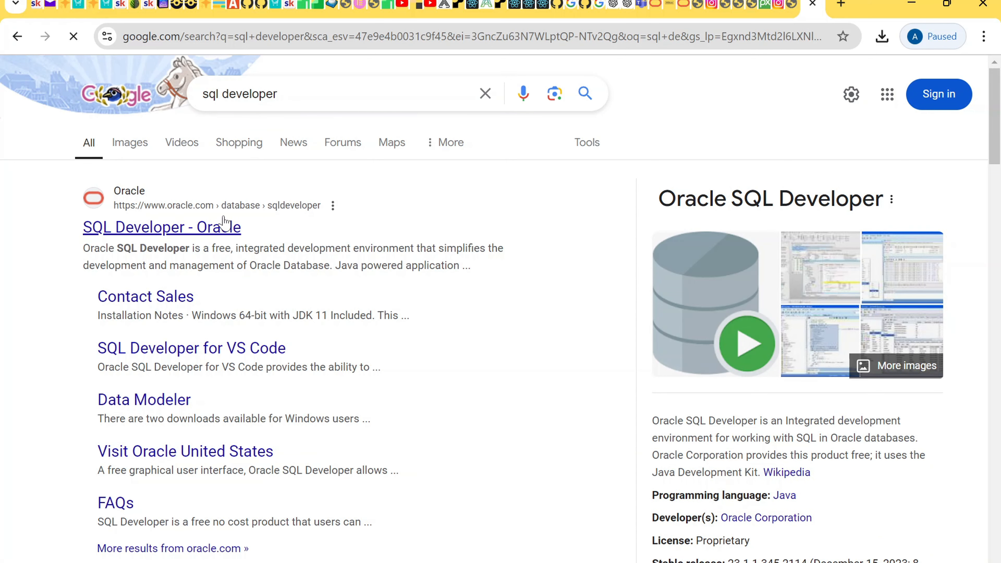
Step: Look over Oracle's SQL Developer page, then go back to the search results
left_click(205, 233)
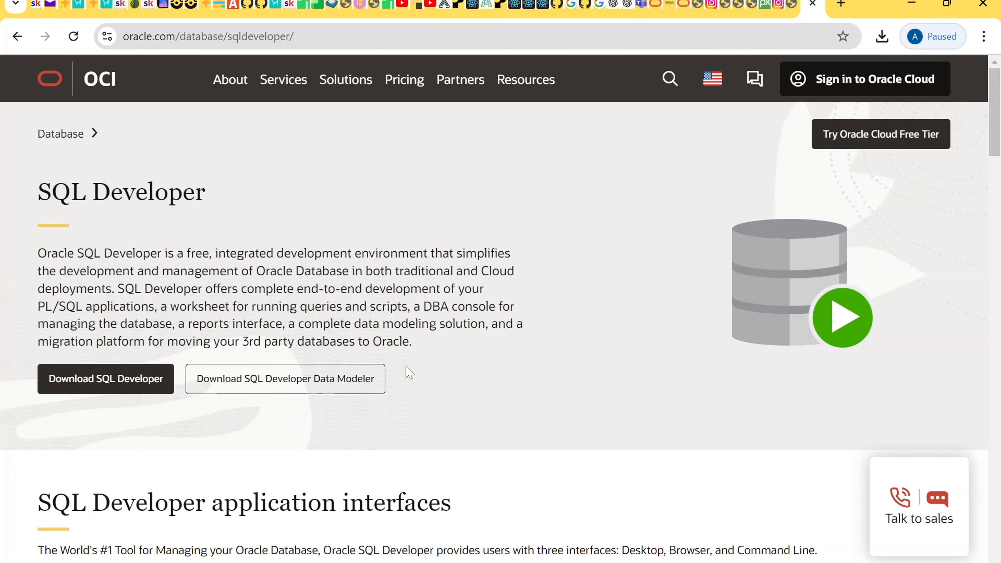
scroll(409, 372, "down", 12)
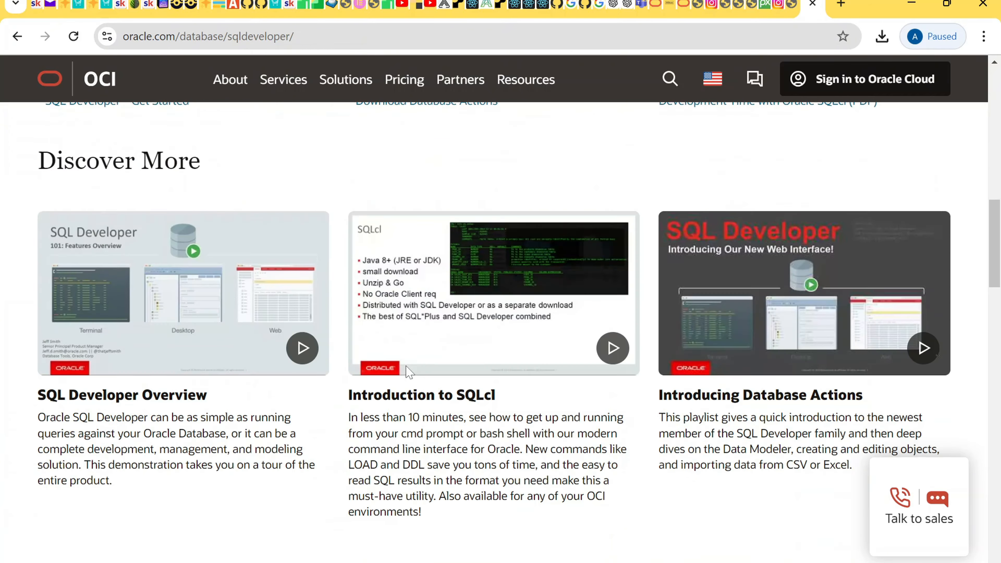
scroll(409, 372, "down", 8)
scroll(409, 373, "down", 6)
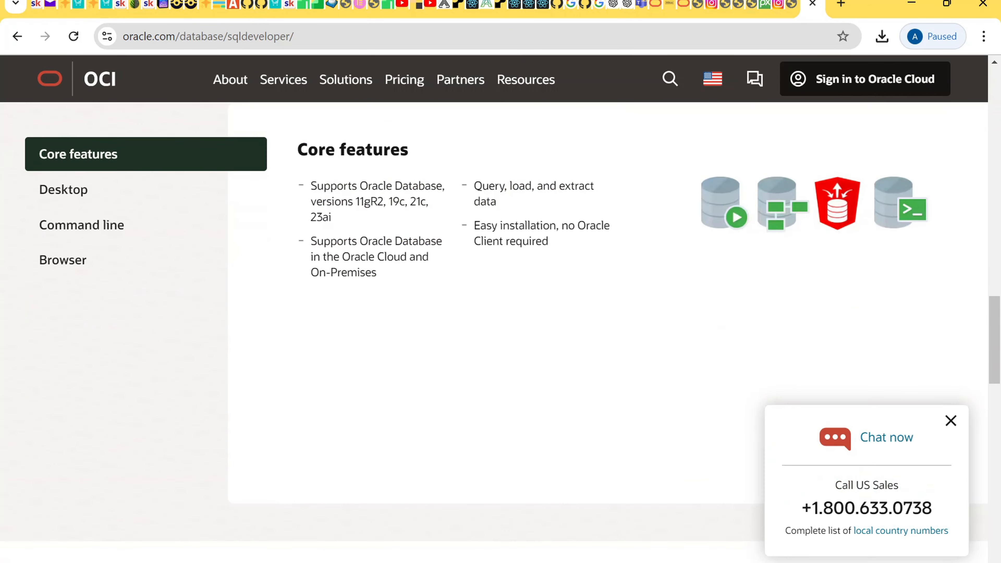
scroll(407, 372, "down", 6)
scroll(407, 373, "up", 20)
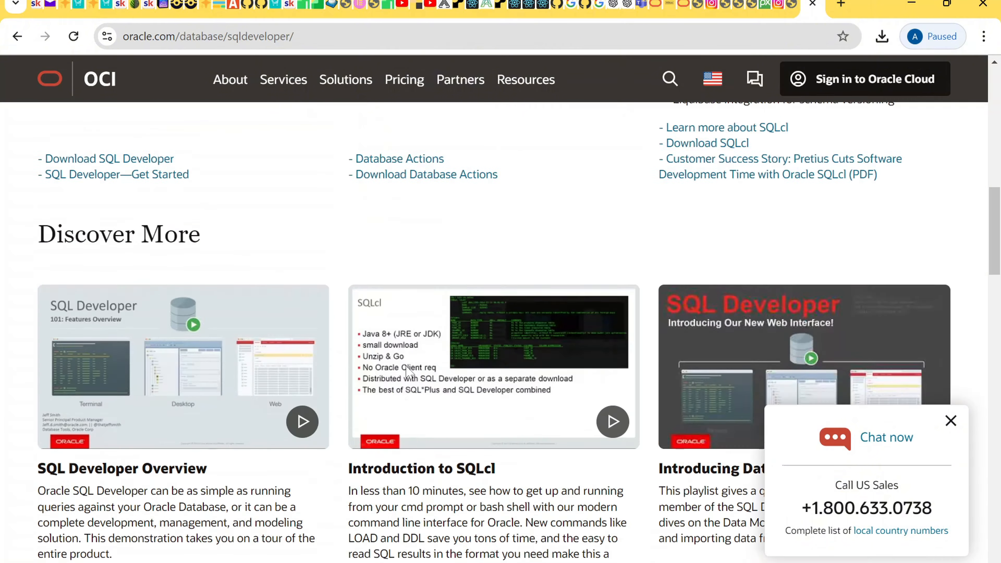
left_click(17, 36)
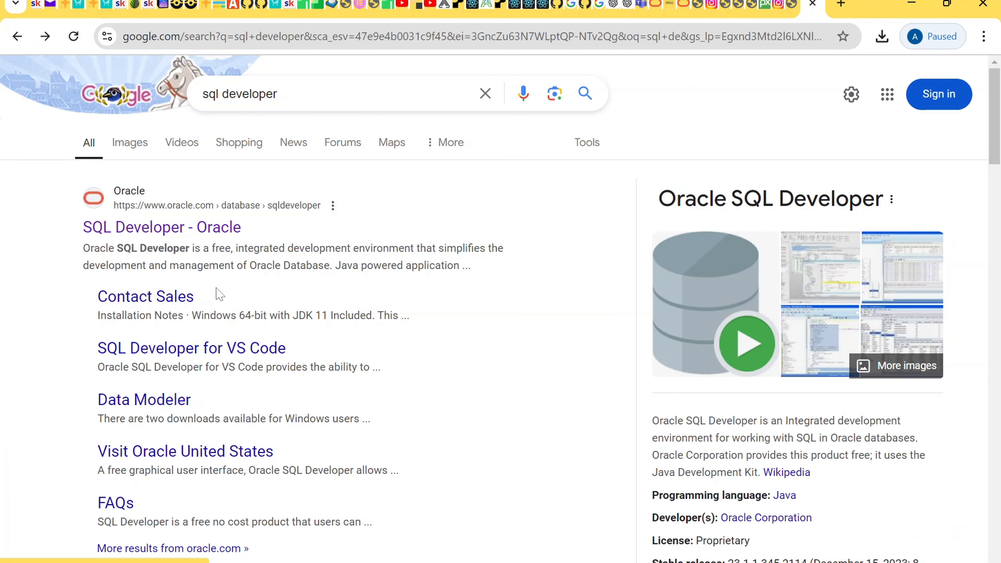
scroll(302, 315, "down", 1)
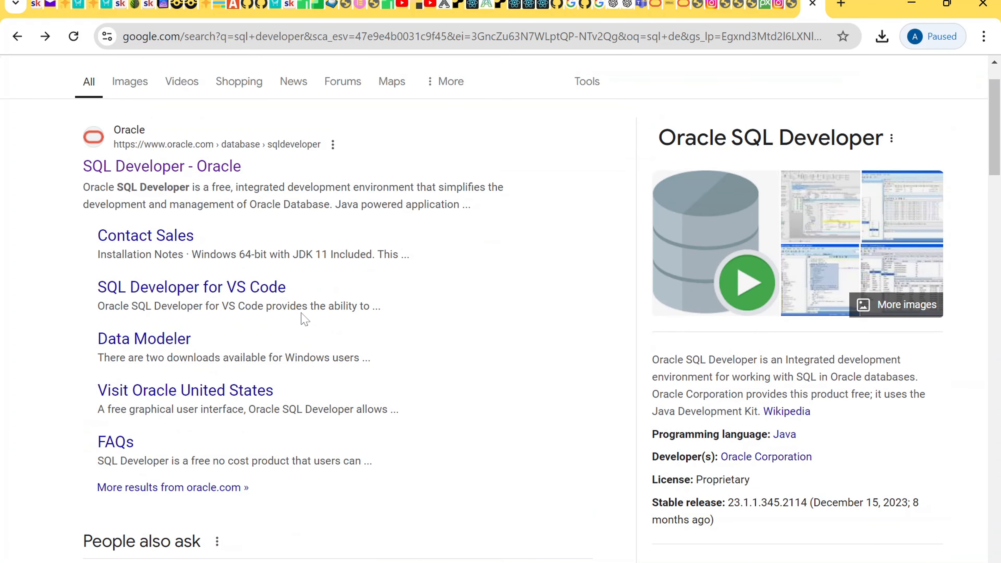
scroll(327, 174, "up", 1)
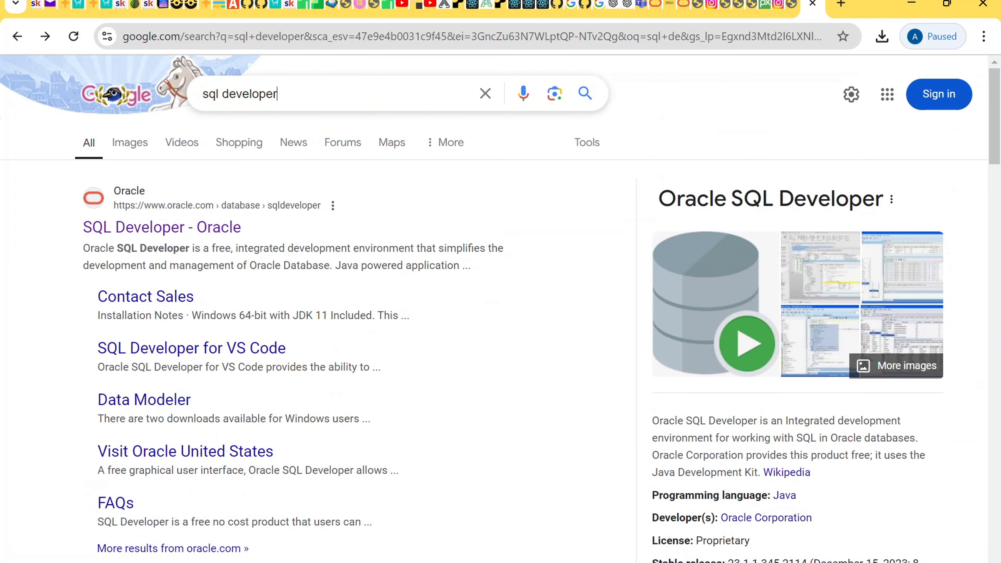
left_click(278, 93)
Step: Search 'sql developer download' and download the 437 MB Windows 64-bit package with JDK 11
left_click(297, 127)
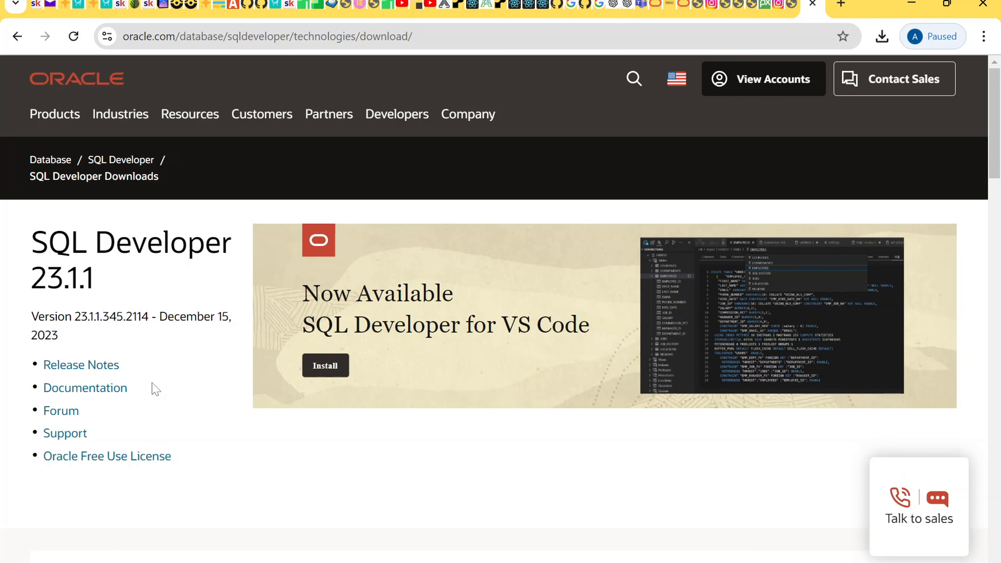
scroll(156, 358, "down", 6)
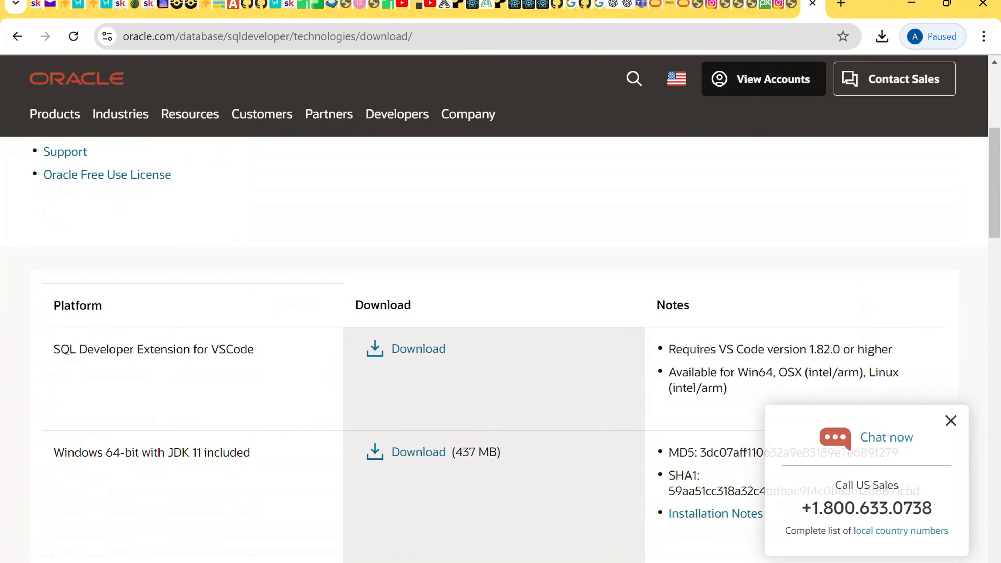
left_click(949, 421)
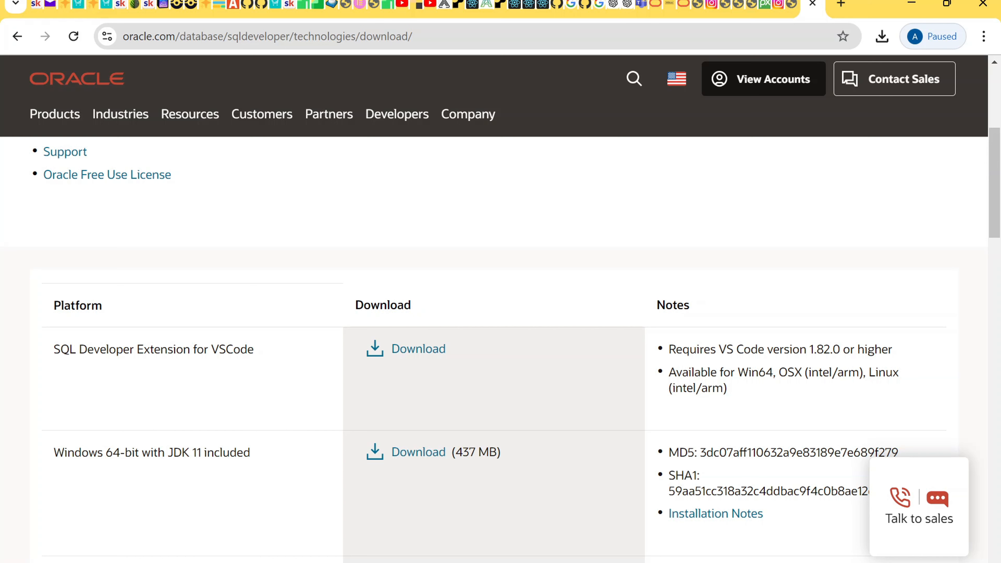
left_click(409, 462)
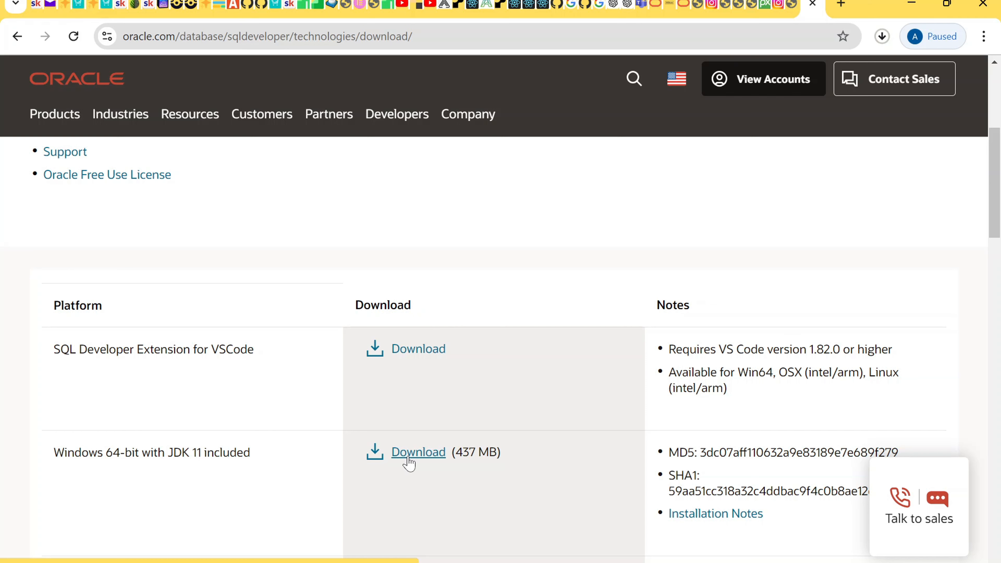
scroll(409, 462, "down", 3)
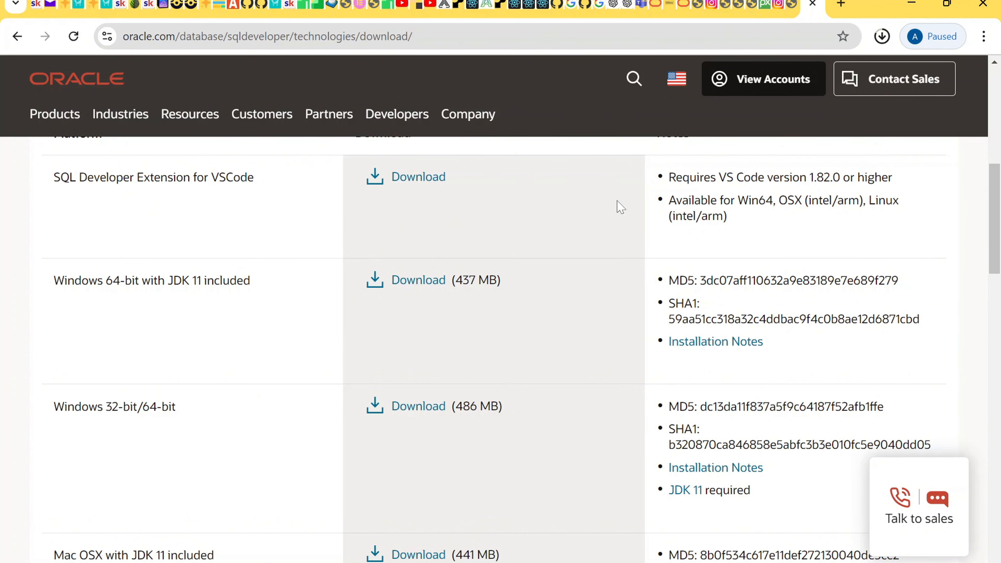
left_click(879, 42)
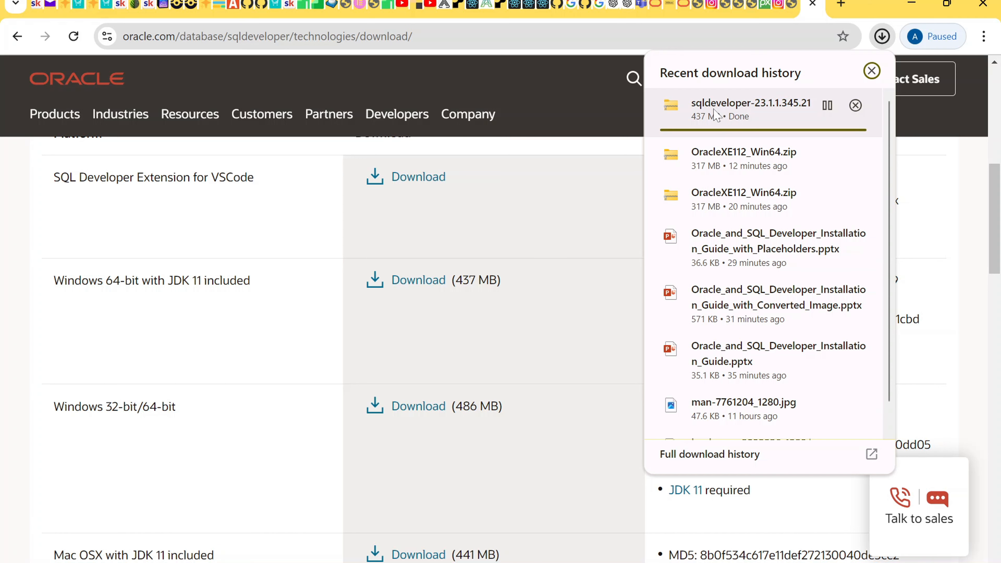
mouse_move(309, 562)
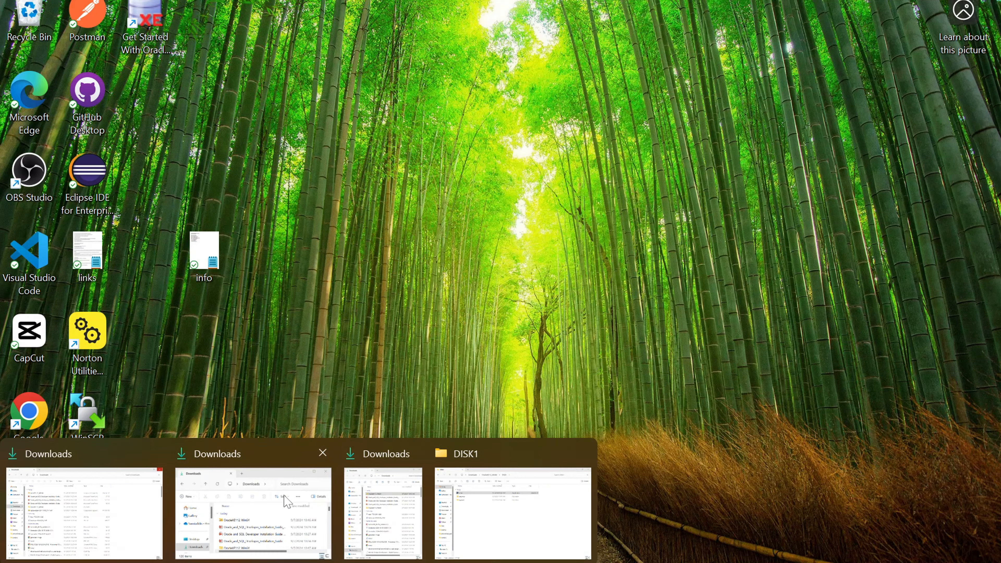
Step: Extract the sqldeveloper-23.1.1.345.2114-x64 zip in Downloads to its default folder
left_click(286, 501)
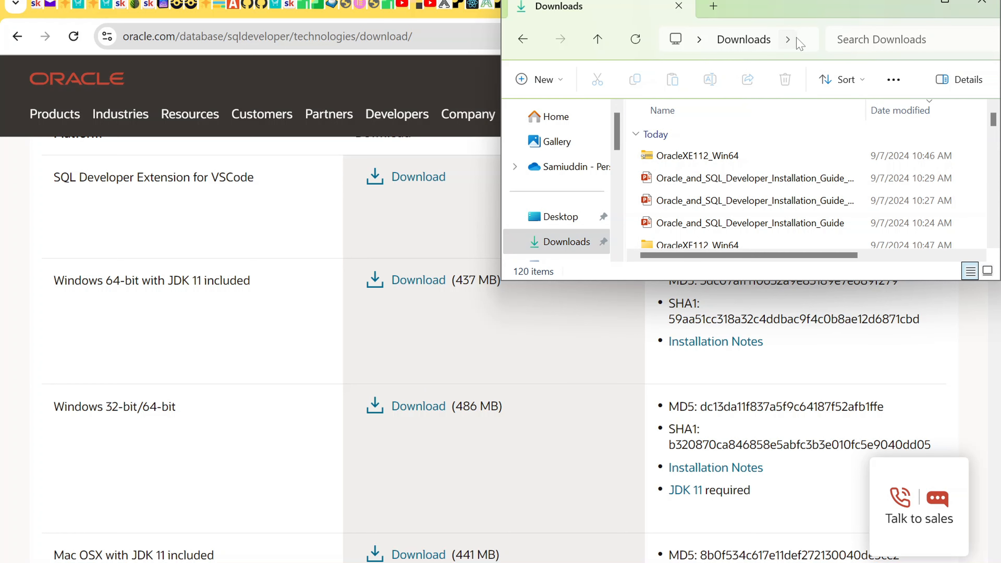
left_click(787, 39)
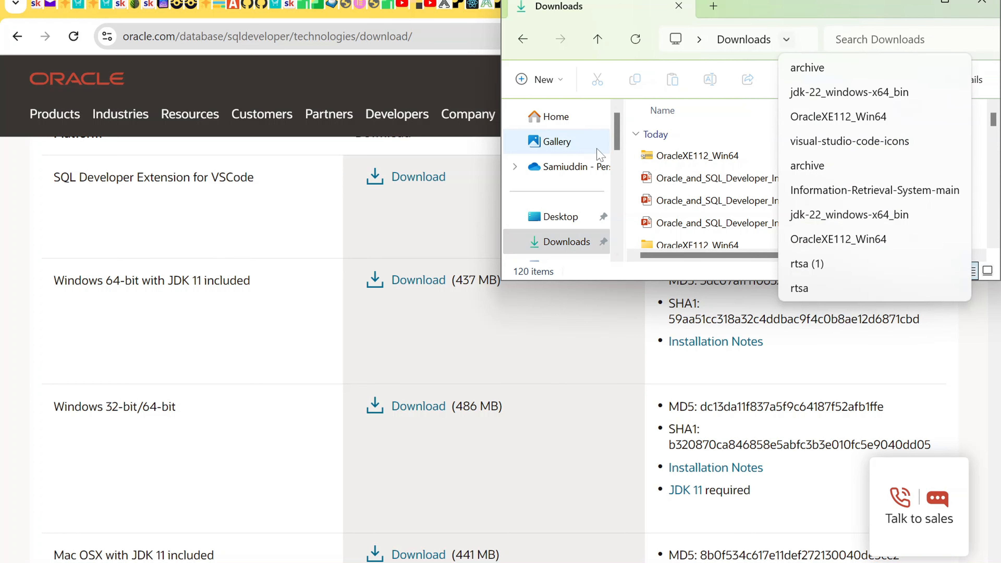
left_click(564, 227)
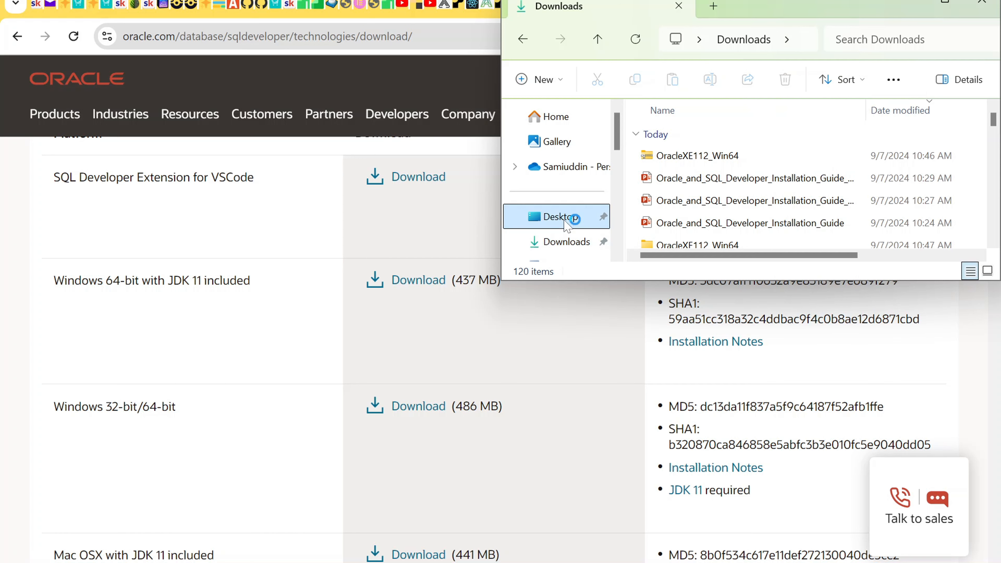
left_click(561, 248)
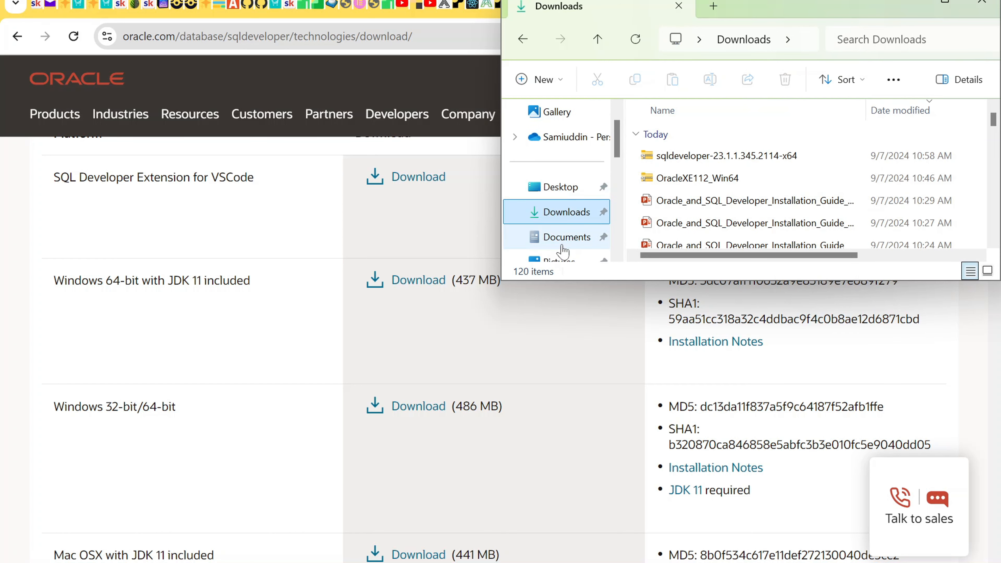
left_click(729, 162)
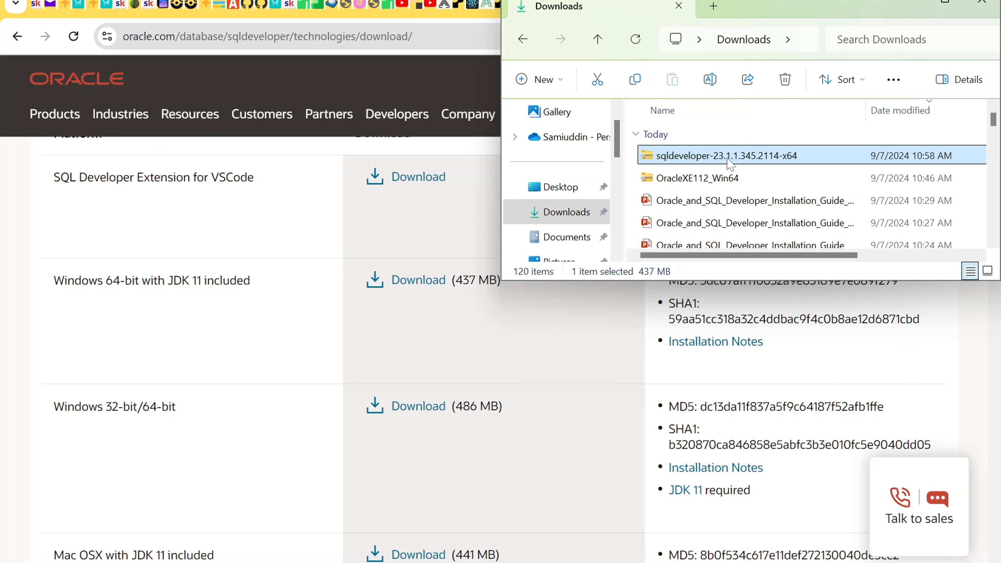
right_click(730, 163)
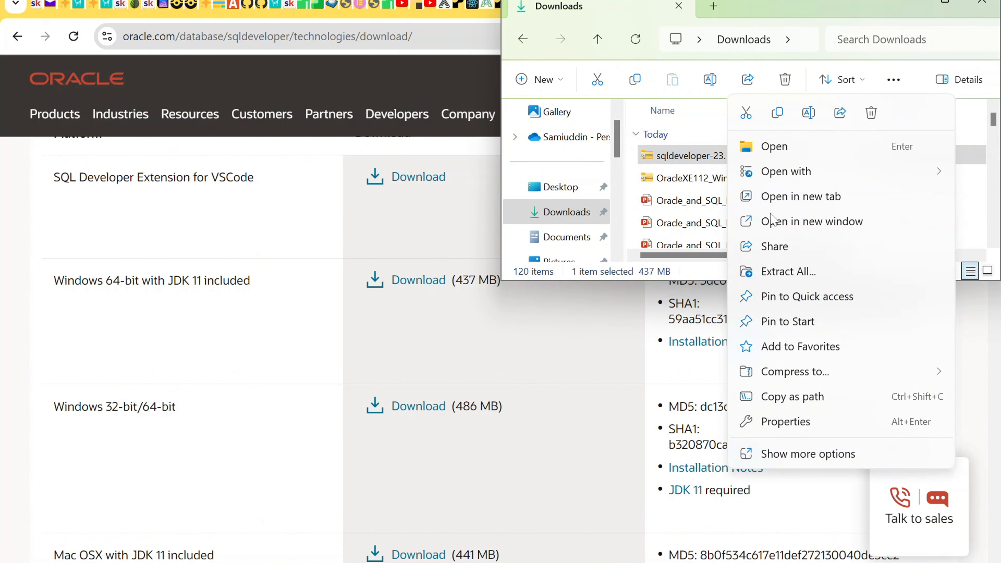
left_click(798, 271)
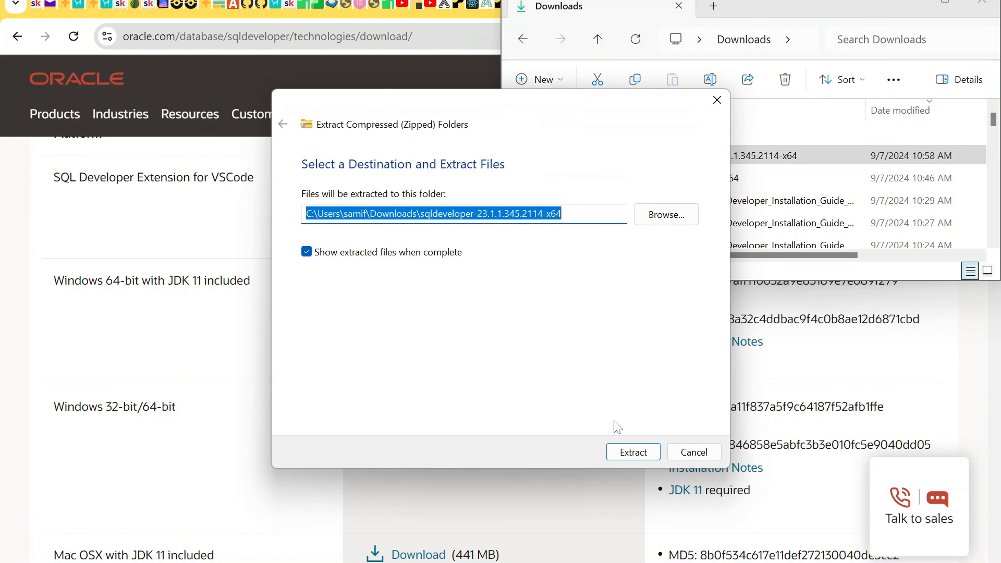
left_click(621, 454)
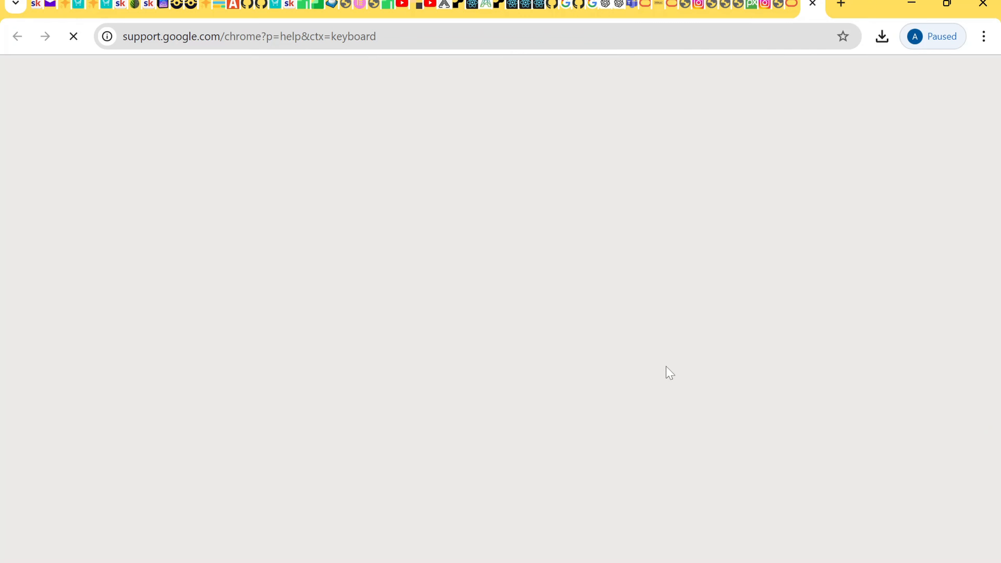
Step: Open the newly extracted sqldeveloper folder
left_click(485, 562)
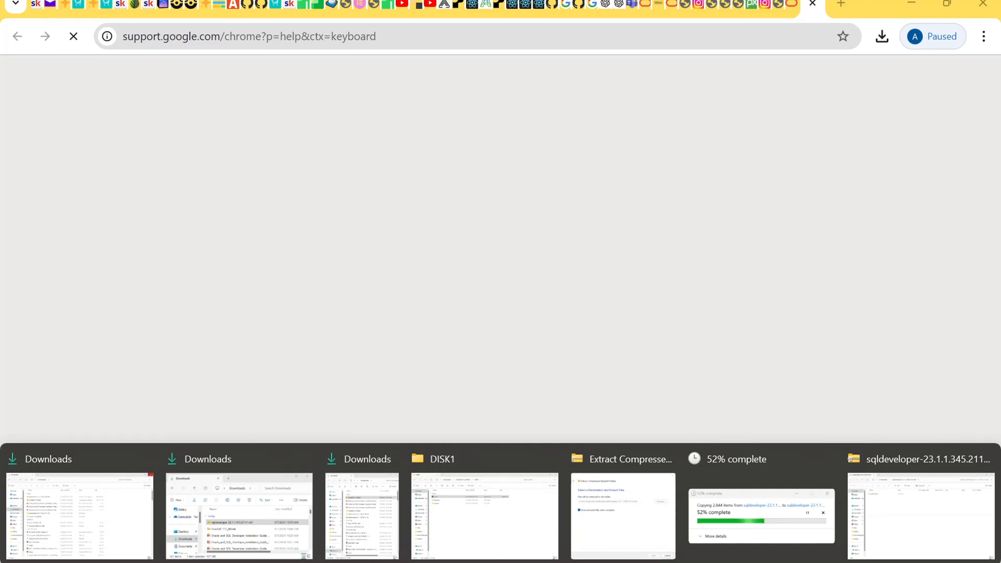
left_click(749, 494)
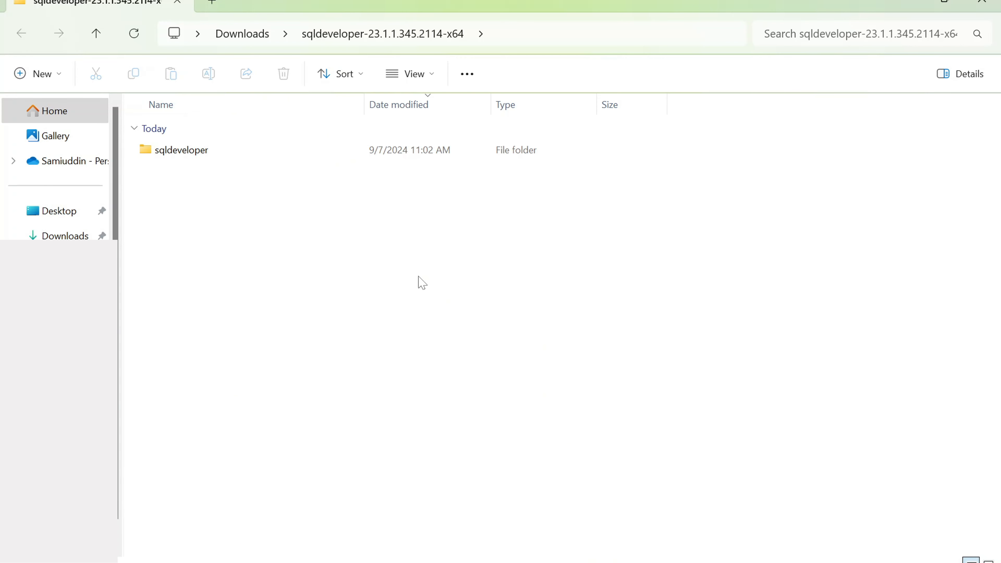
left_click(197, 150)
left_click(197, 150)
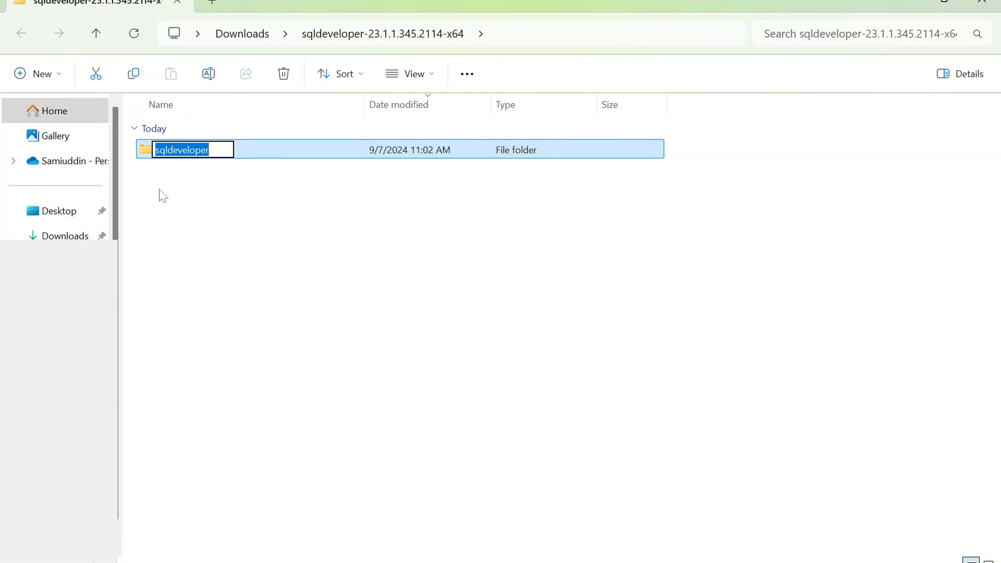
key("Return")
key("Return")
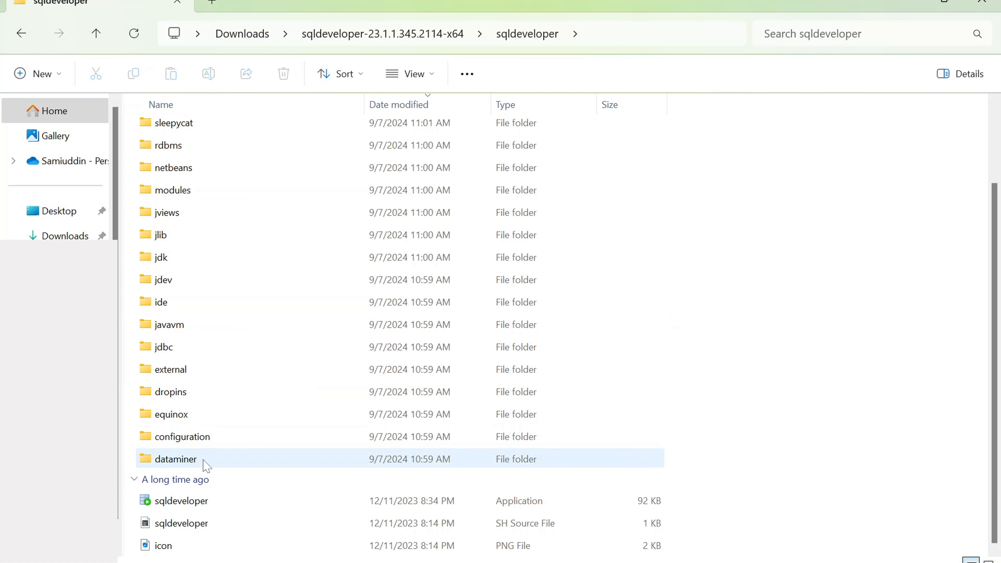
Step: Launch the sqldeveloper application from inside the folder
left_click(191, 505)
double_click(191, 505)
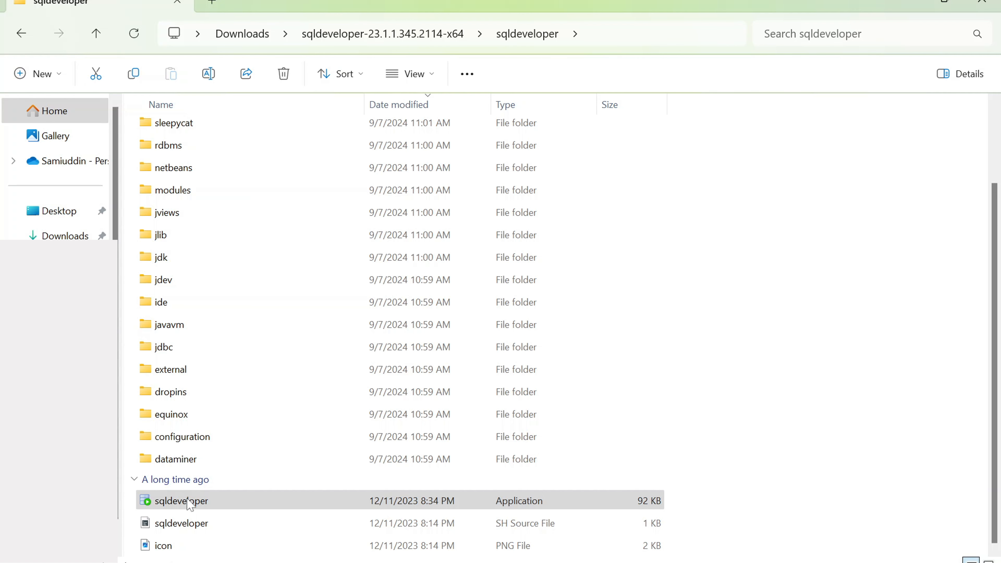
right_click(191, 505)
left_click(158, 509)
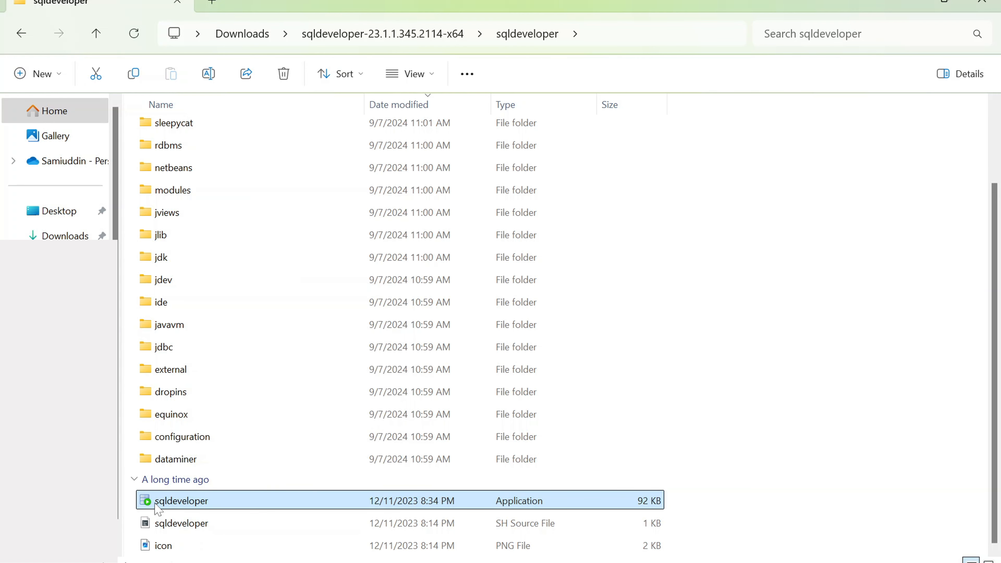
Step: Send a Desktop shortcut of the sqldeveloper application via Send to
right_click(157, 508)
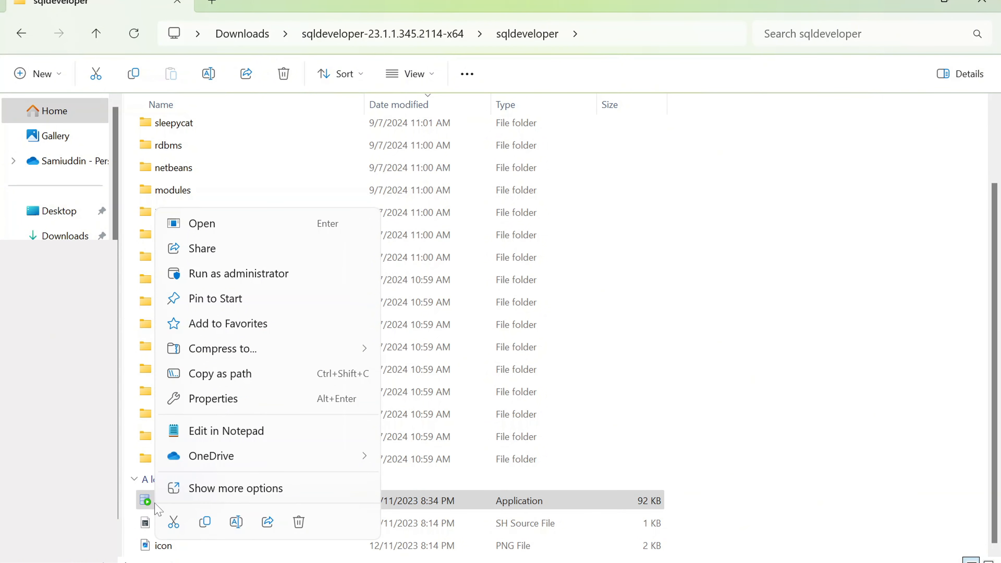
left_click(220, 489)
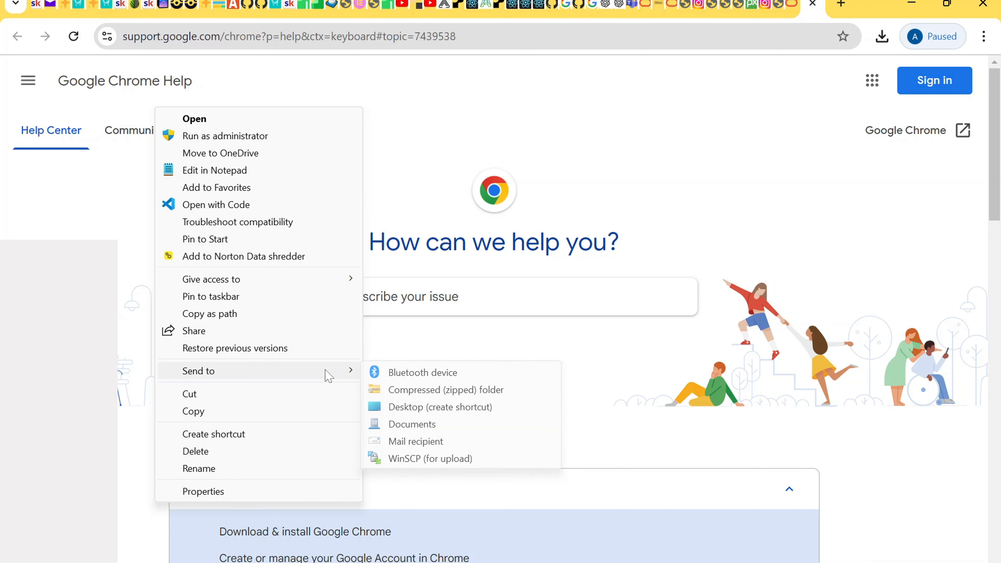
mouse_move(219, 378)
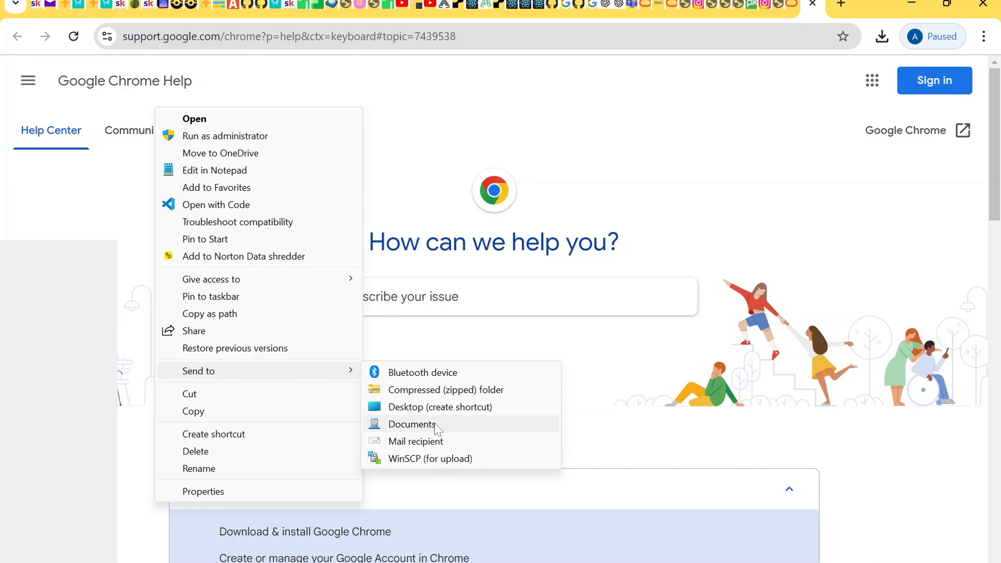
left_click(436, 410)
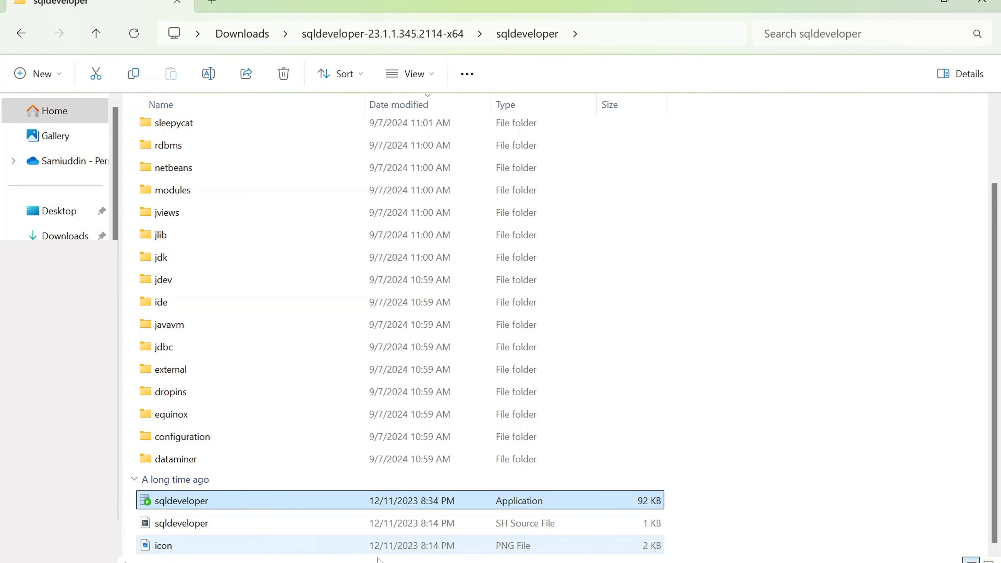
Step: Start SQL Developer and decline importing preferences from earlier installations
double_click(156, 504)
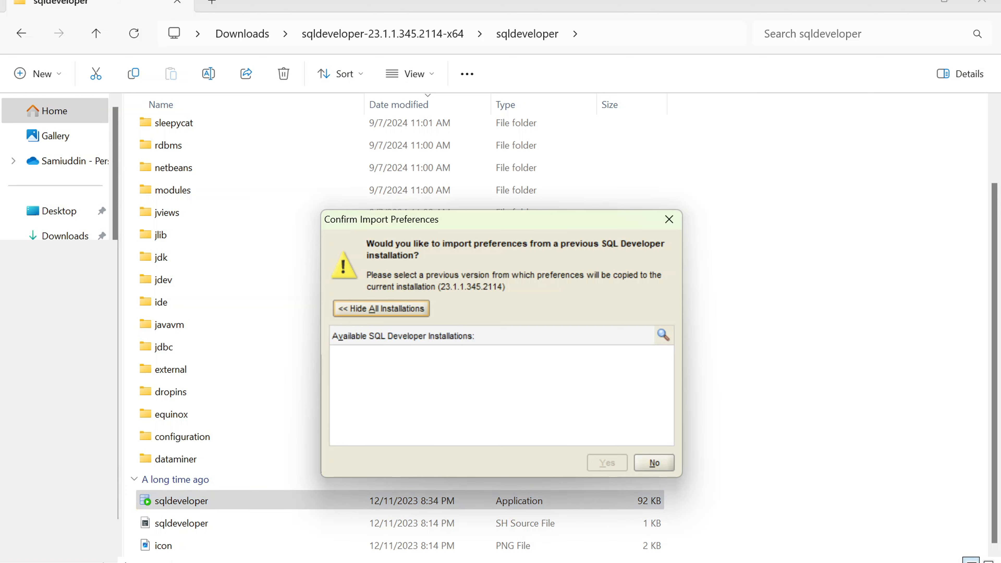
left_click(654, 463)
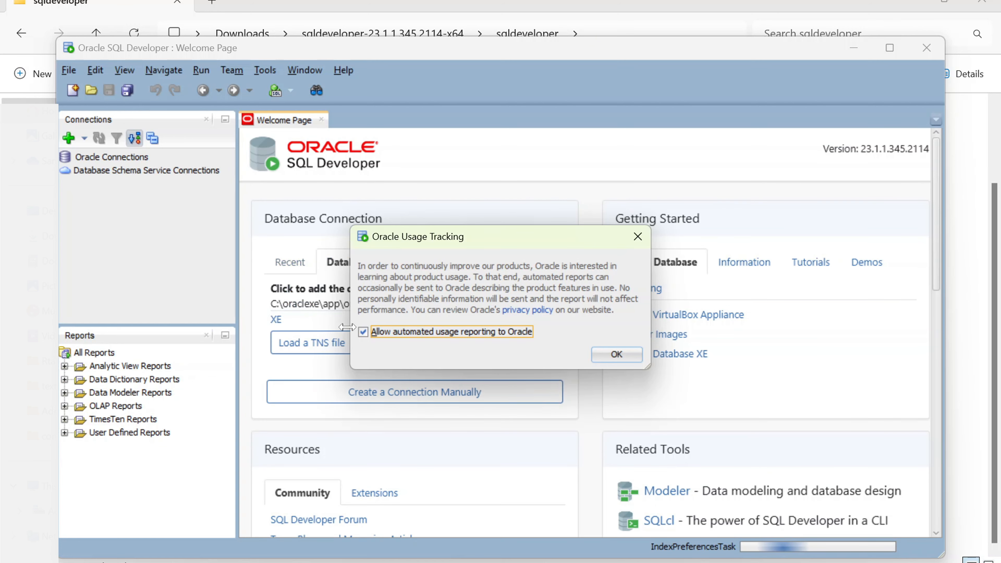
Step: Untick 'Allow automated usage reporting to Oracle' and confirm the Usage Tracking dialog
left_click(361, 334)
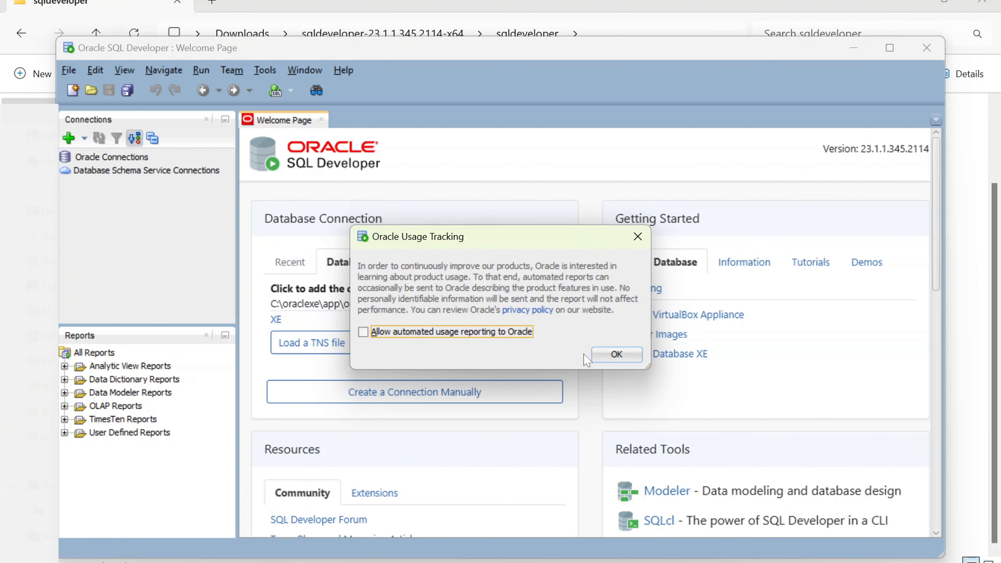
left_click(614, 357)
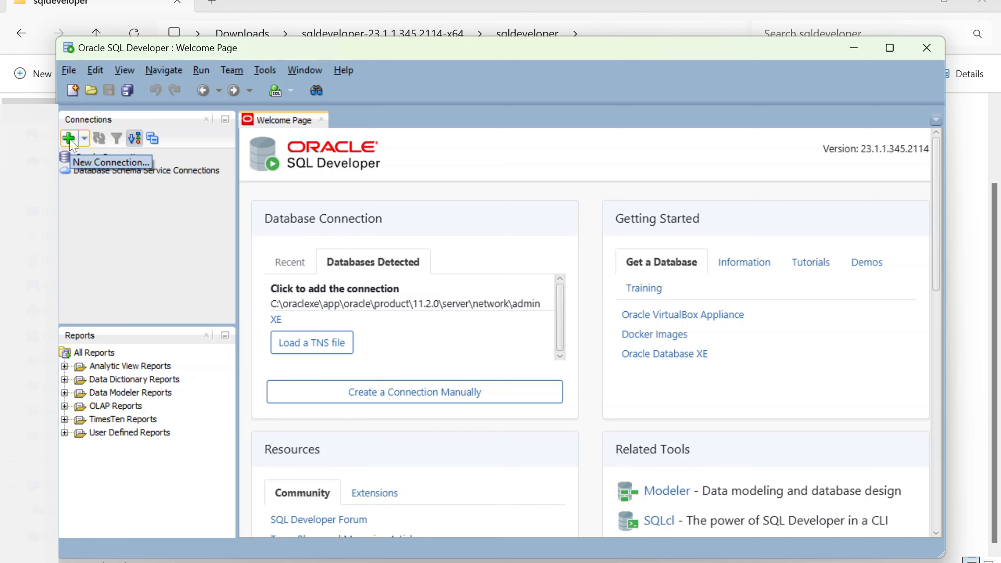
Step: Open the New Database Connection dialog with the Connections panel's green + button
left_click(70, 71)
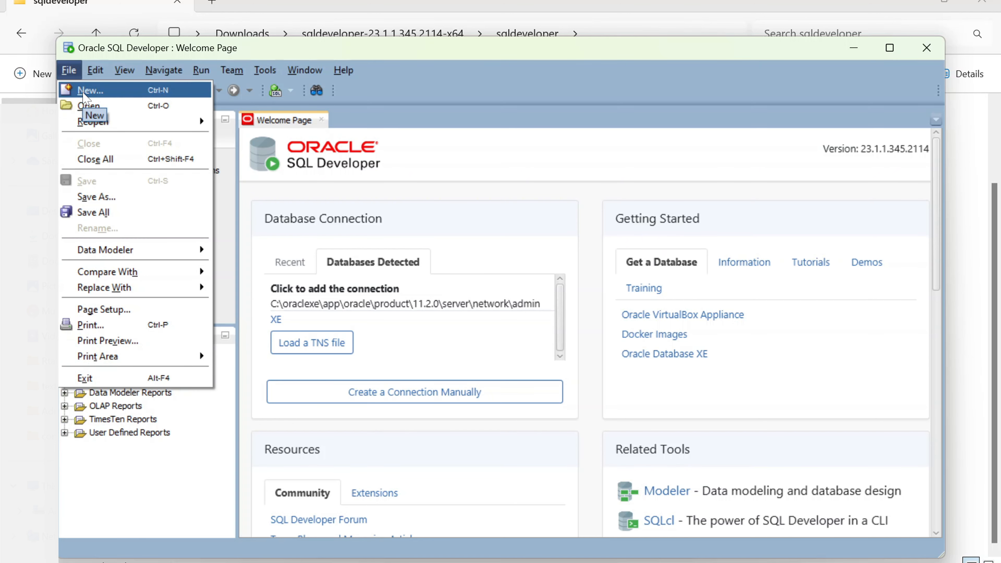
mouse_move(95, 70)
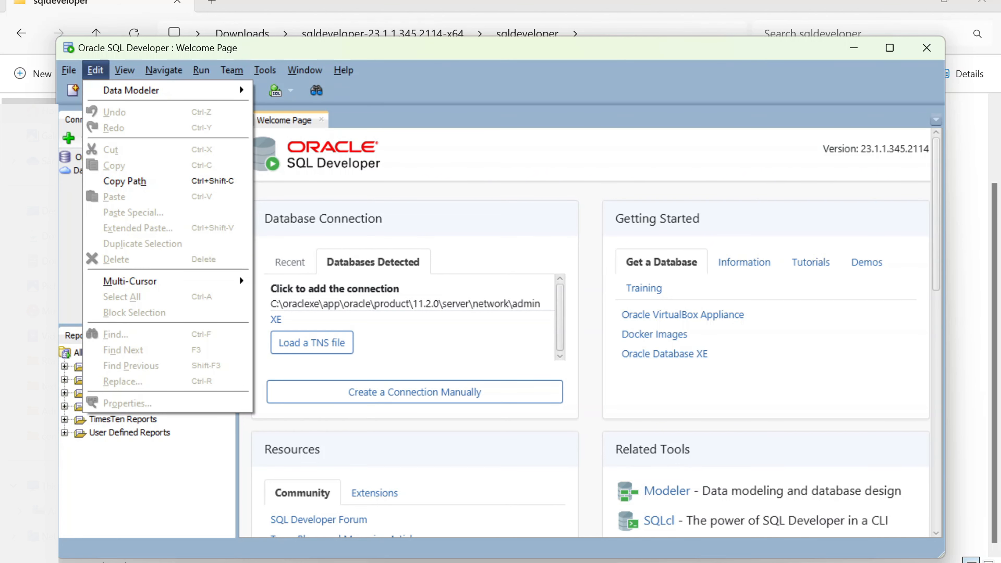
left_click(276, 208)
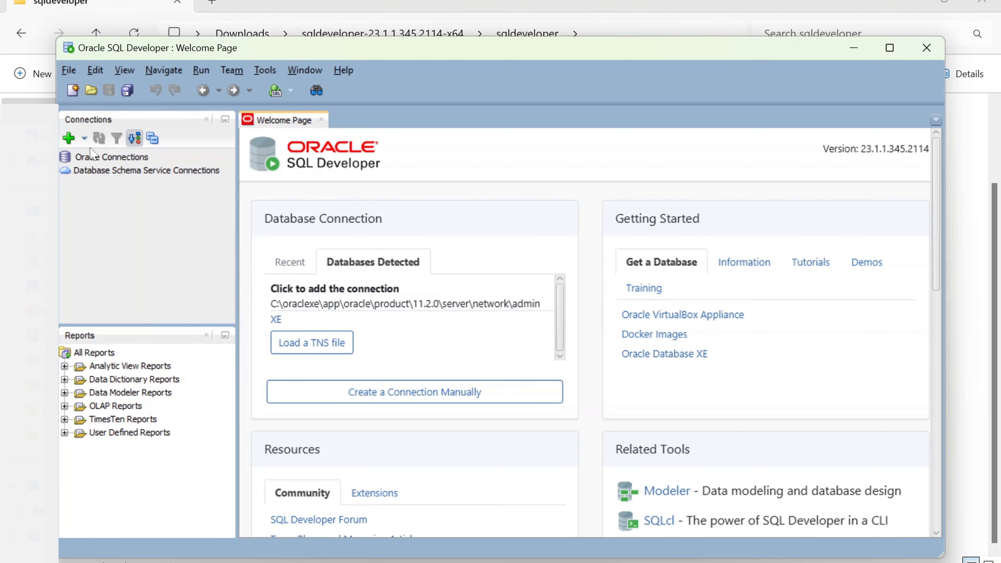
right_click(88, 164)
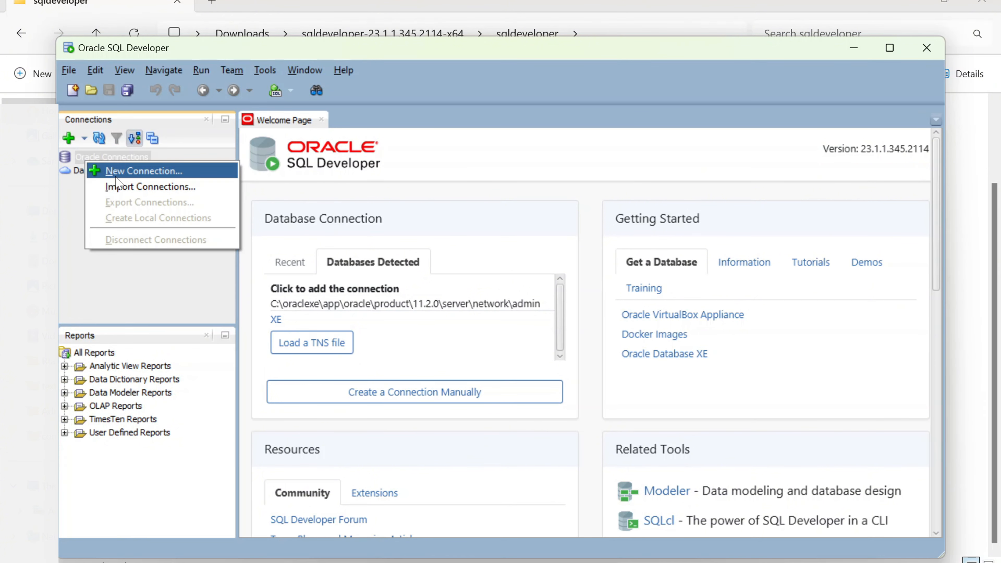
left_click(75, 223)
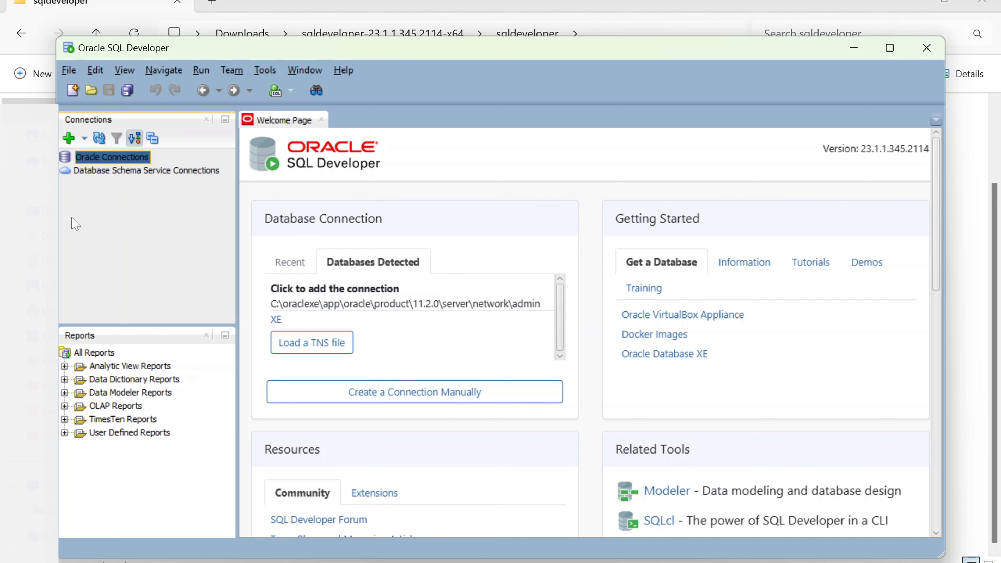
left_click(71, 140)
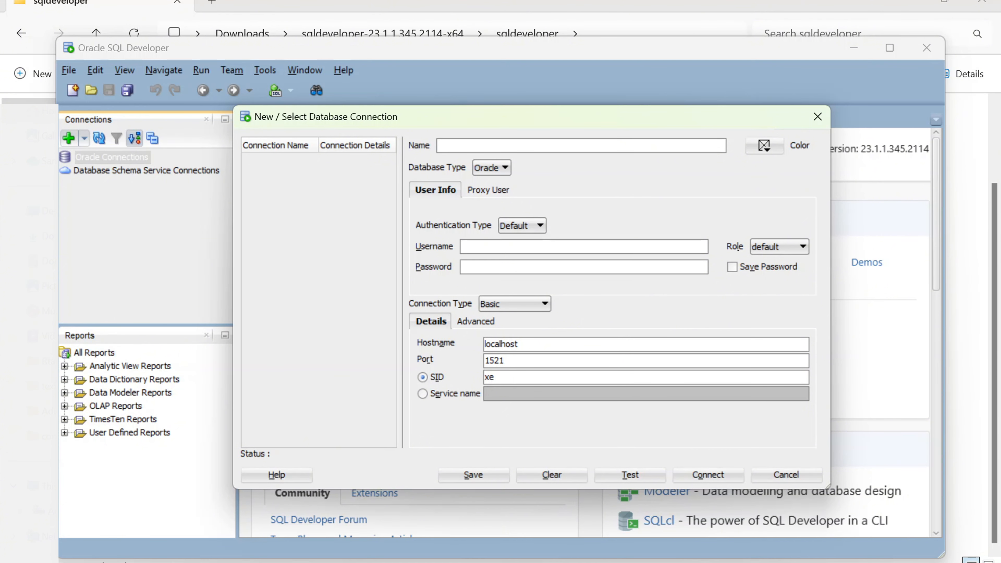
Step: Enter connection name 'My First connection', username 'system', and the account password
type("My")
type(" First")
type(" connect")
type("ion")
type("system")
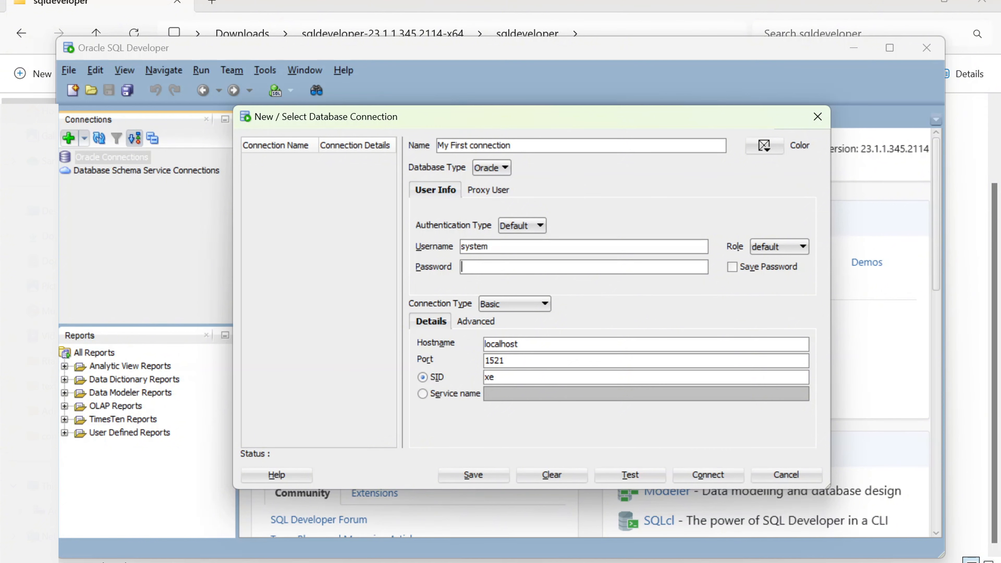
type("admin12")
Step: Test the connection, correcting the password until Status shows Success, then save it with Save Password ticked
left_click(618, 479)
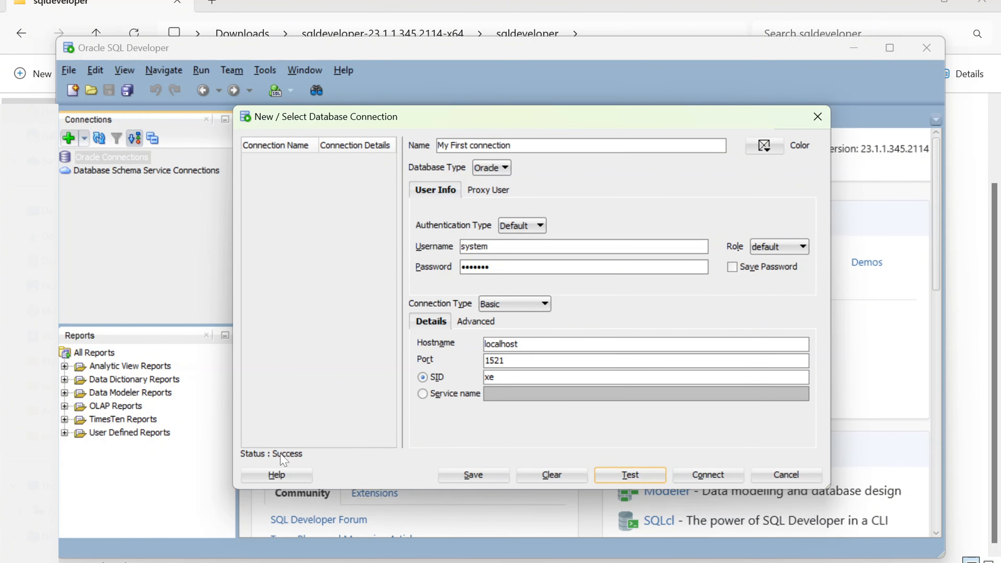
left_click(489, 266)
type("•")
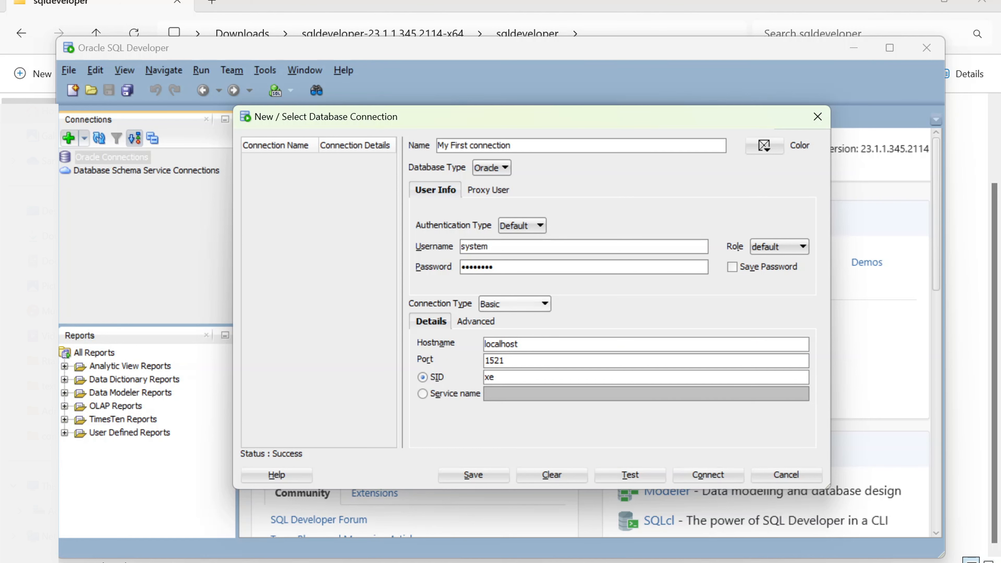
left_click(627, 477)
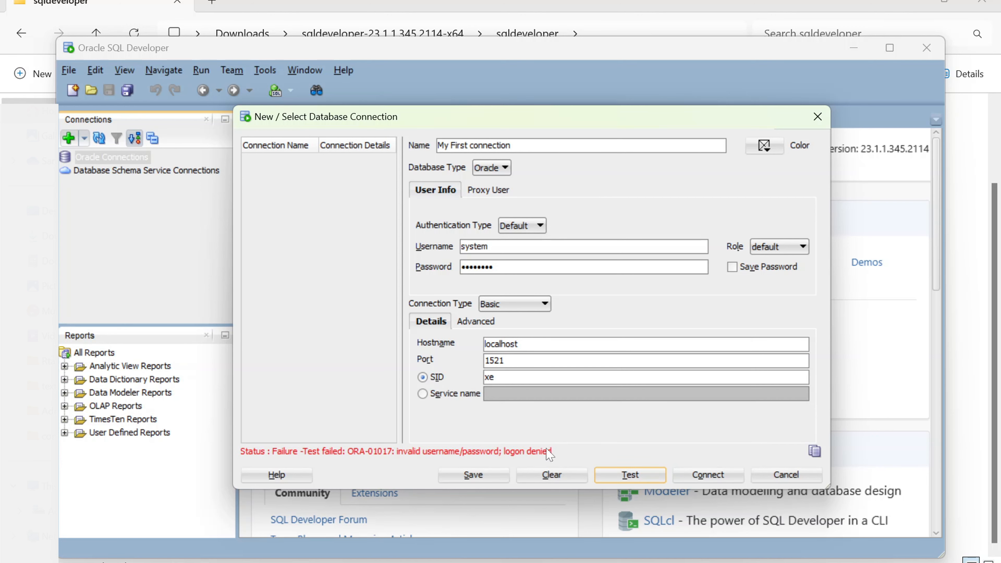
left_click(493, 267)
key("BackSpace")
left_click(615, 479)
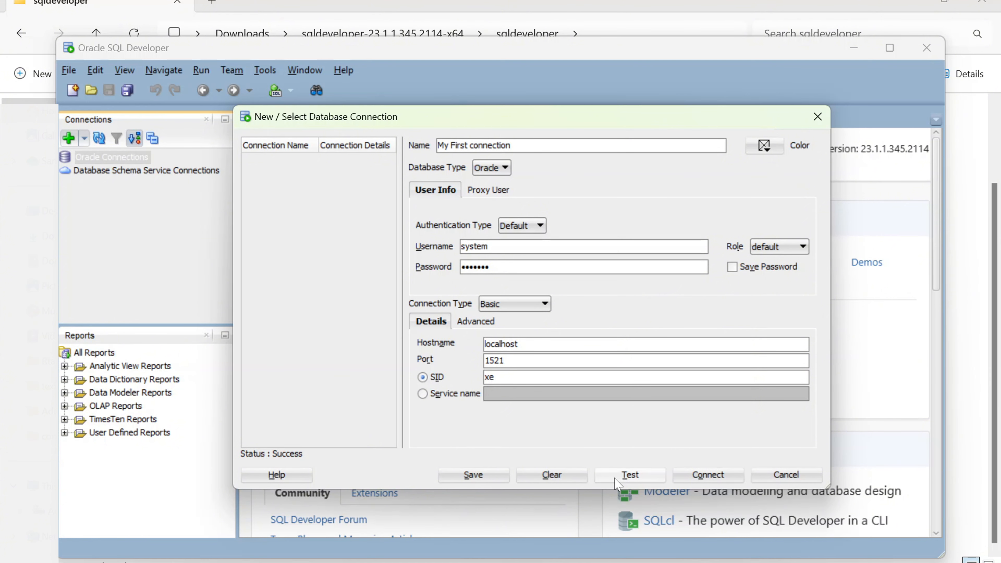
left_click(732, 267)
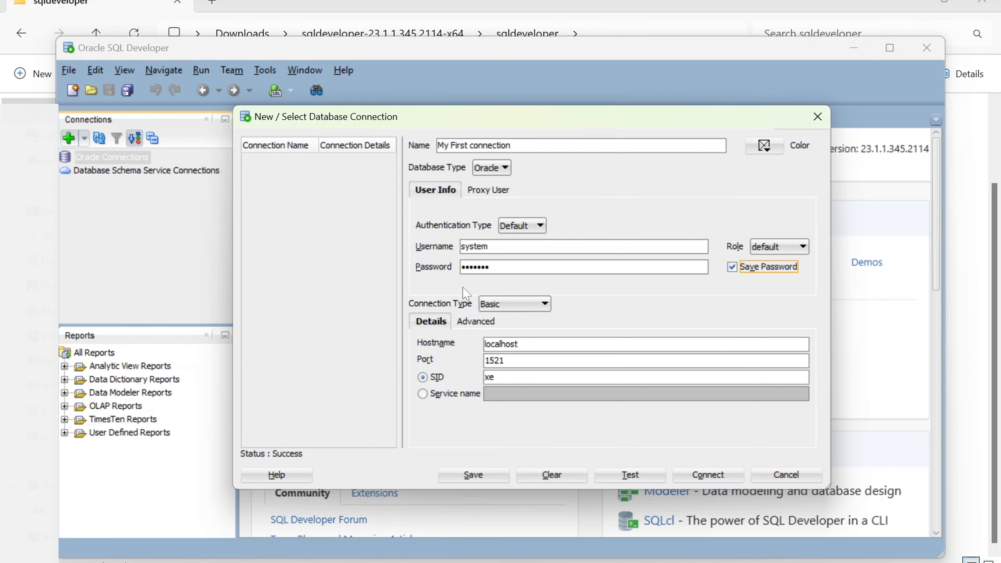
left_click(457, 476)
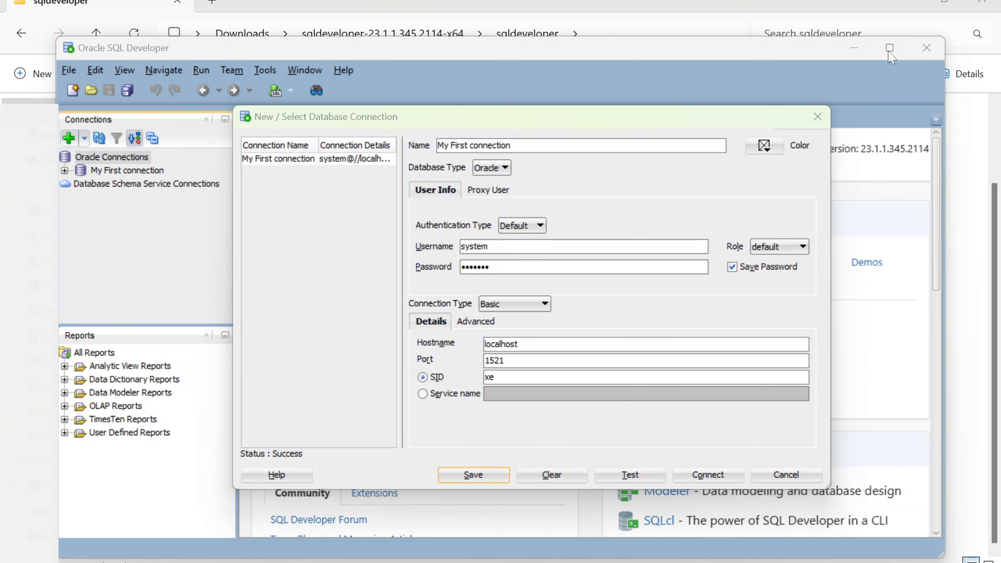
Step: Connect using My First connection and maximize the SQL Developer window
left_click(712, 477)
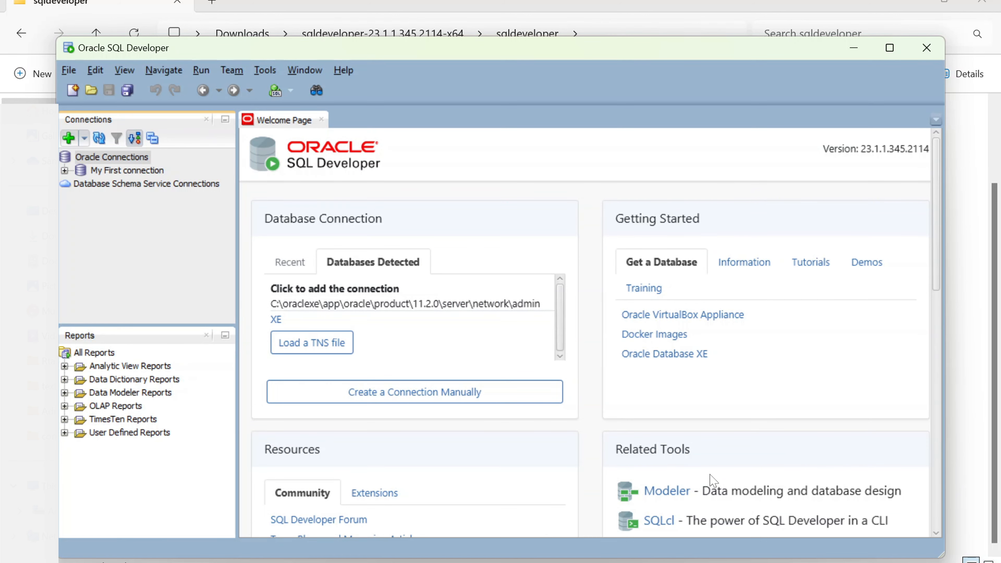
left_click(889, 48)
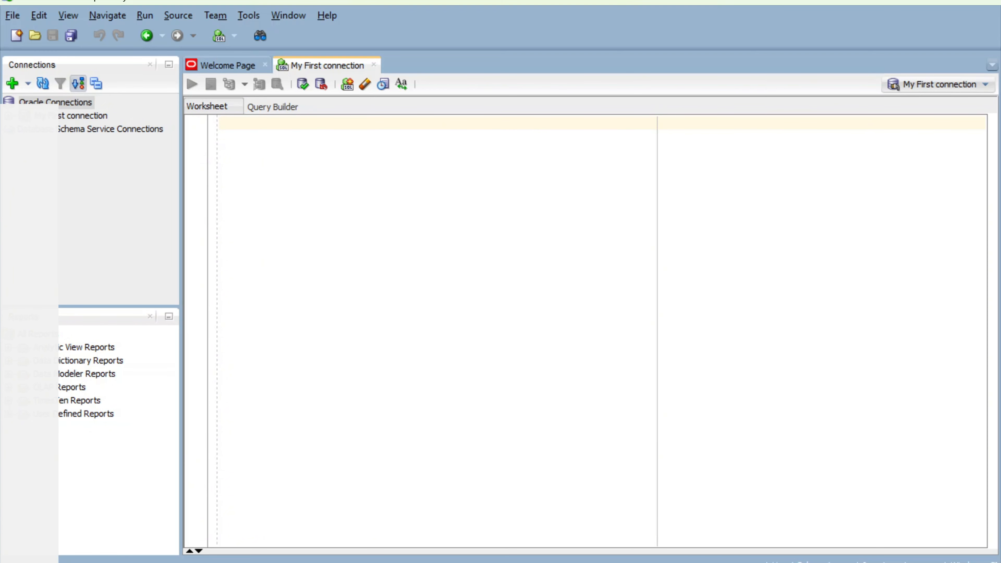
Step: Run select * from emp; and then employee (both ORA-00942), then change the query to select * from tab
type("sele")
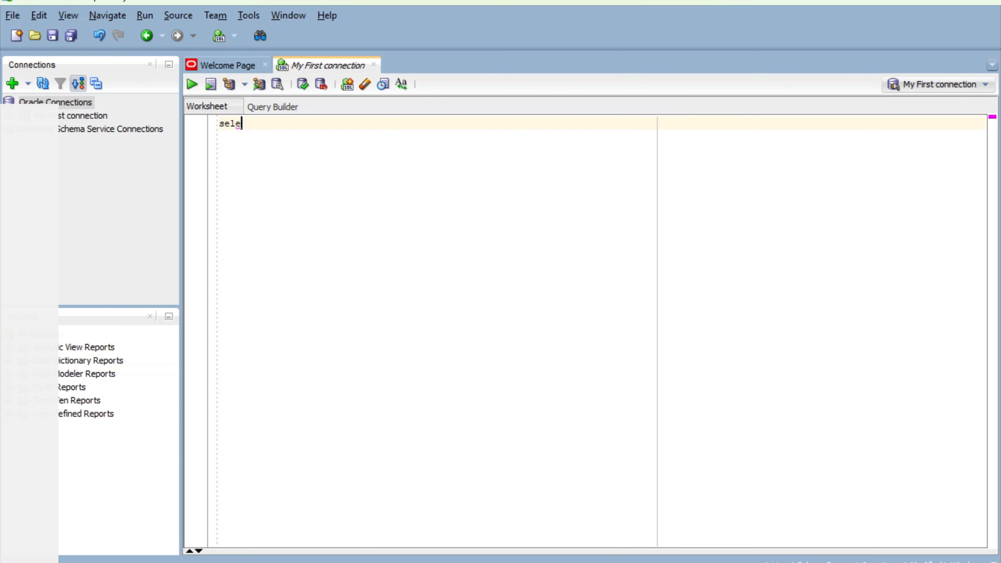
type("ct * from emp;")
left_click(191, 84)
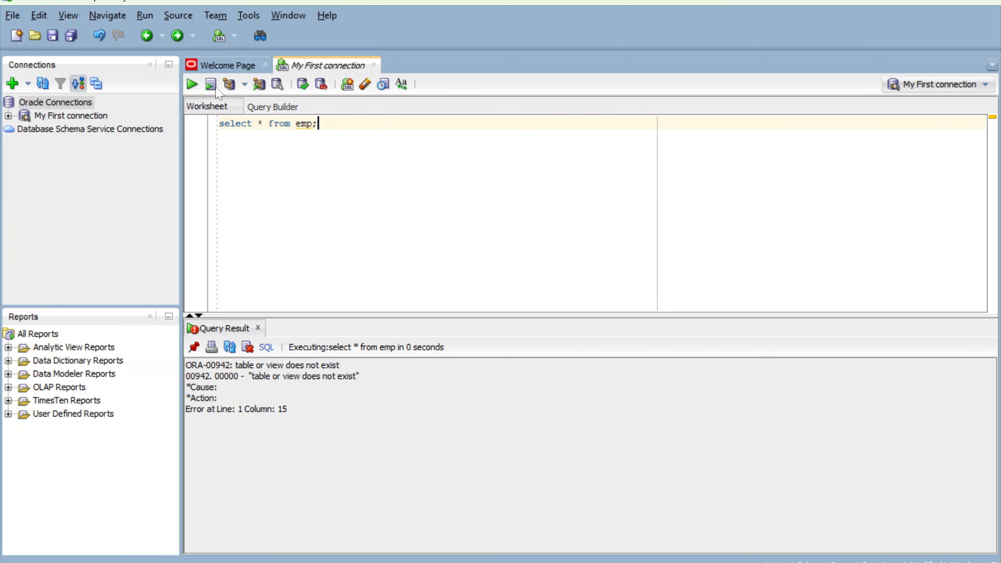
left_click(312, 124)
type("loyee")
left_click(191, 84)
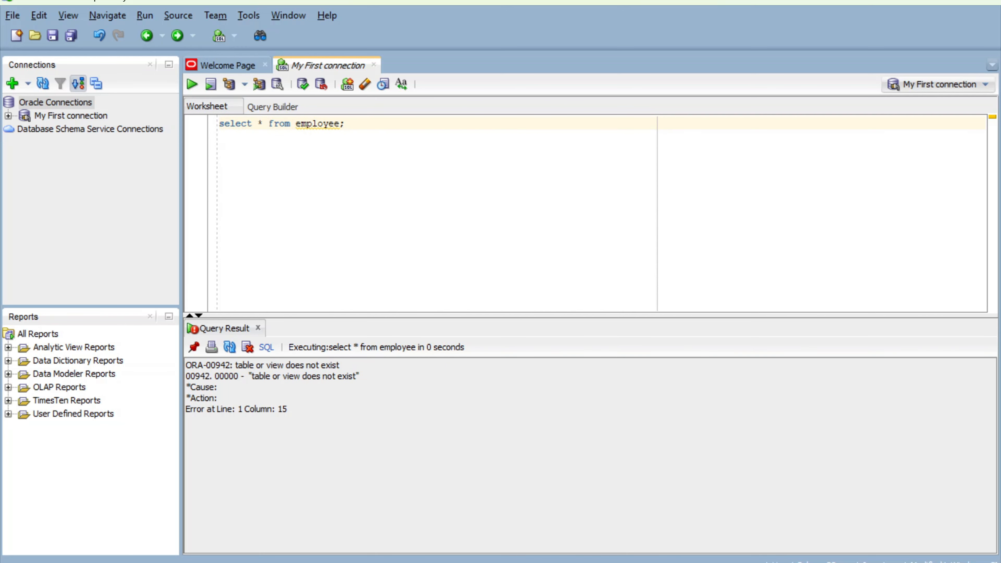
key("BackSpace")
key("BackSpace")
key("BackSpace")
key("BackSpace")
key("BackSpace")
key("BackSpace")
key("BackSpace")
key("BackSpace")
key("BackSpace")
type("ta")
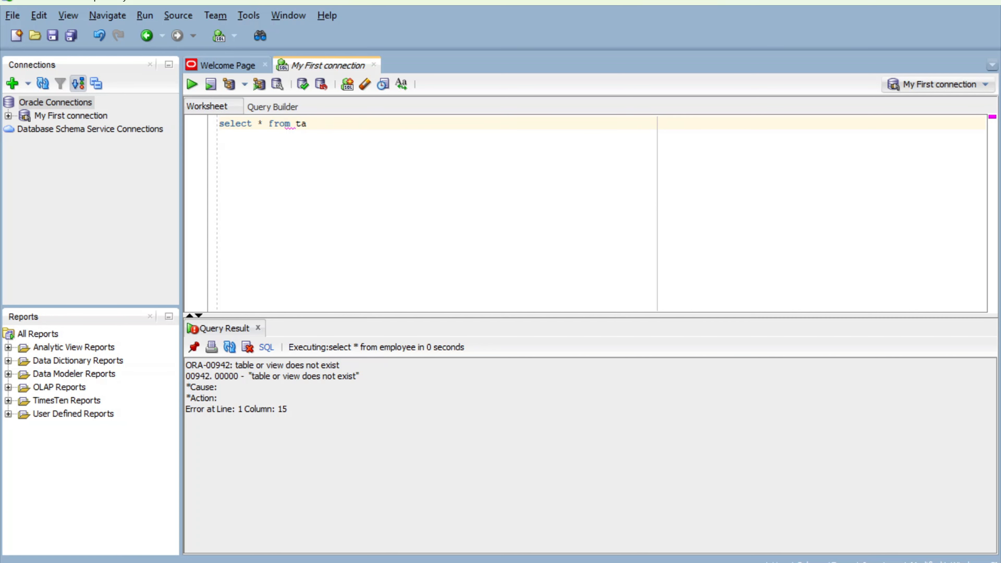
type("b")
Step: Run select * from tab and scroll through the 174 returned tables, views and synonyms
left_click(192, 84)
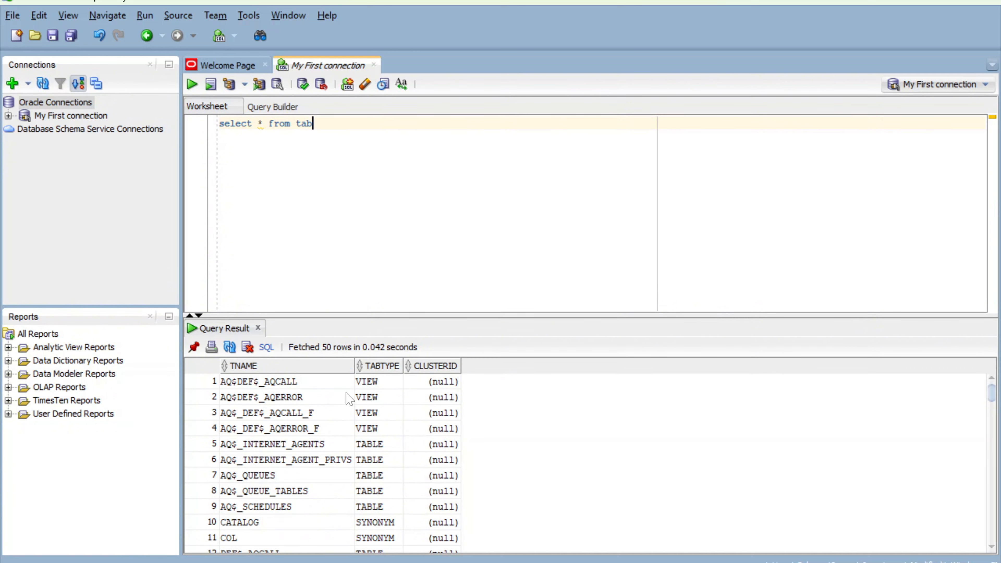
scroll(307, 467, "down", 9)
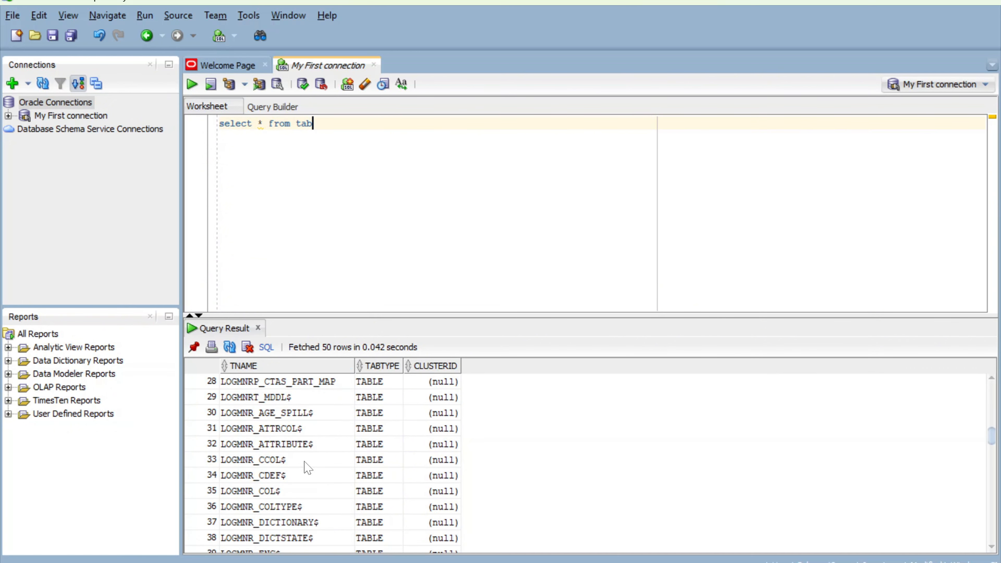
scroll(307, 467, "down", 20)
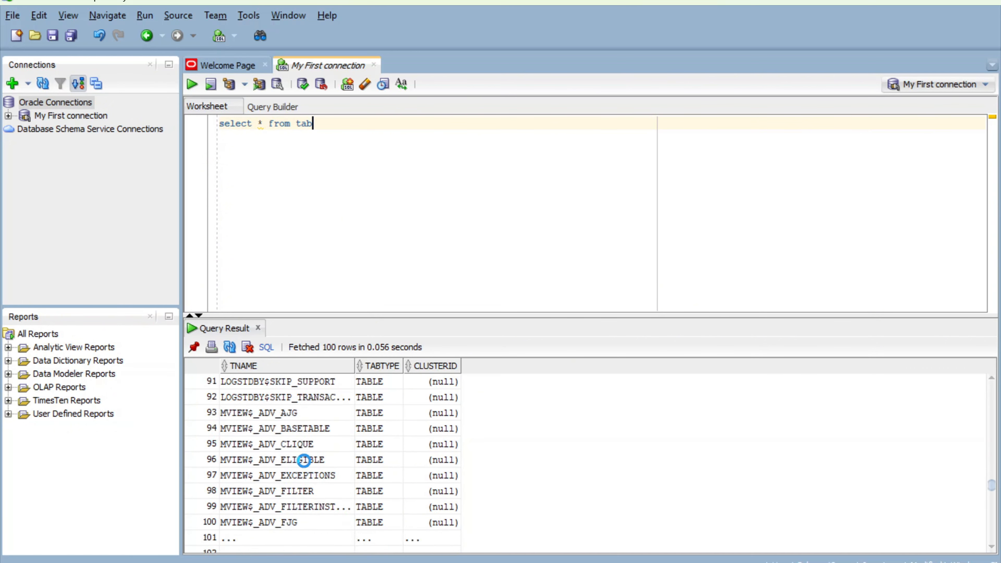
scroll(306, 465, "down", 10)
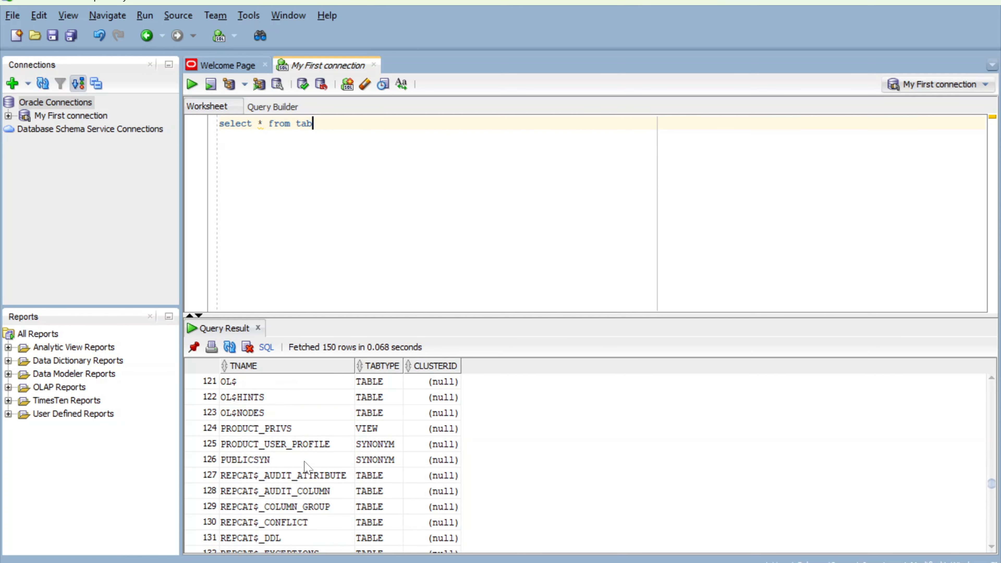
scroll(305, 462, "down", 14)
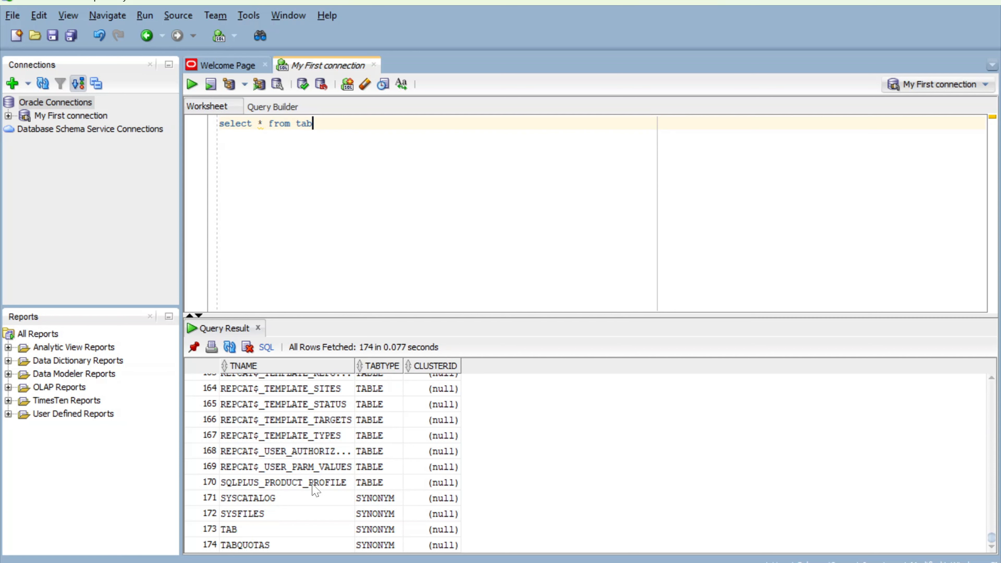
scroll(311, 487, "up", 2)
scroll(310, 484, "up", 19)
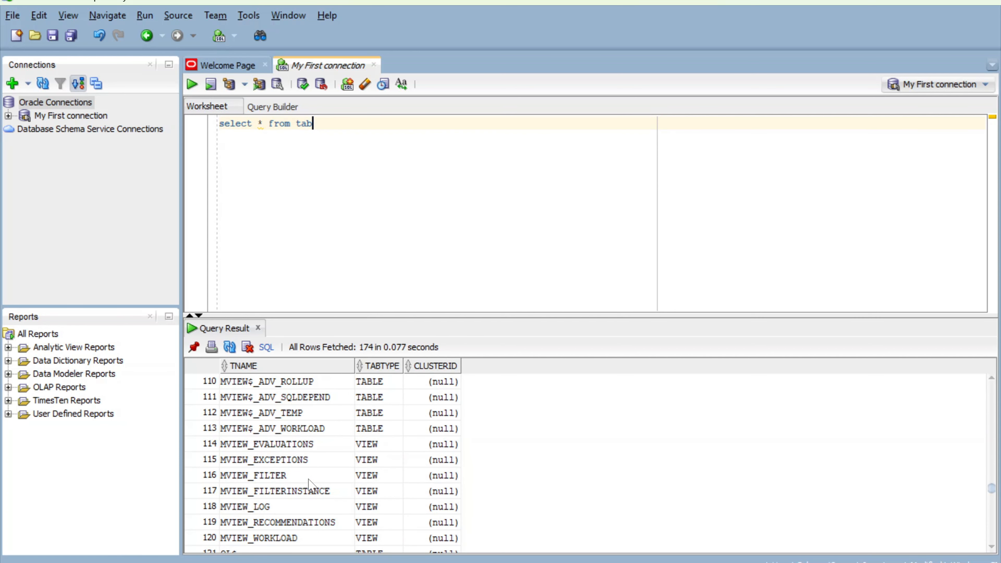
scroll(310, 485, "up", 8)
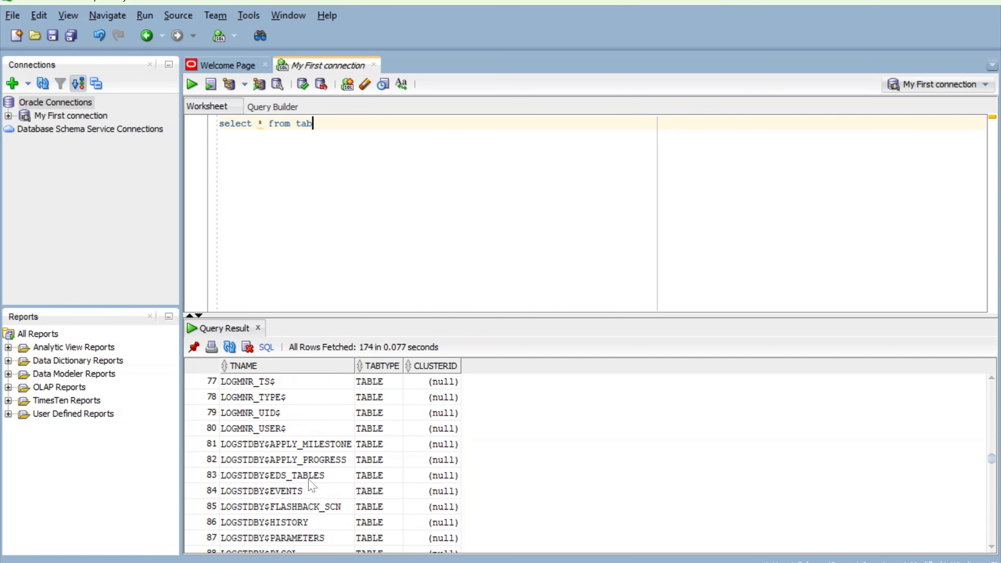
scroll(311, 485, "up", 4)
scroll(310, 485, "up", 12)
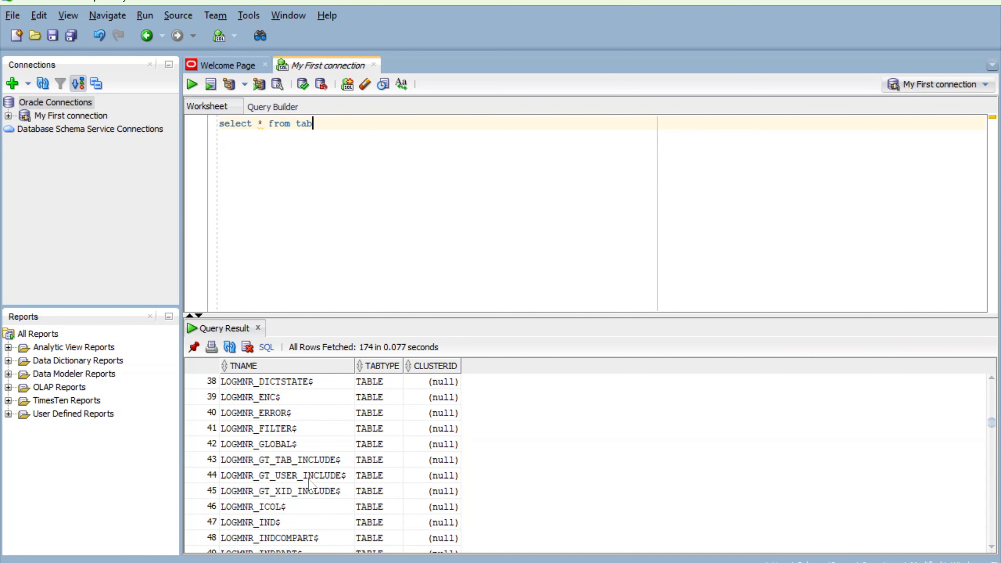